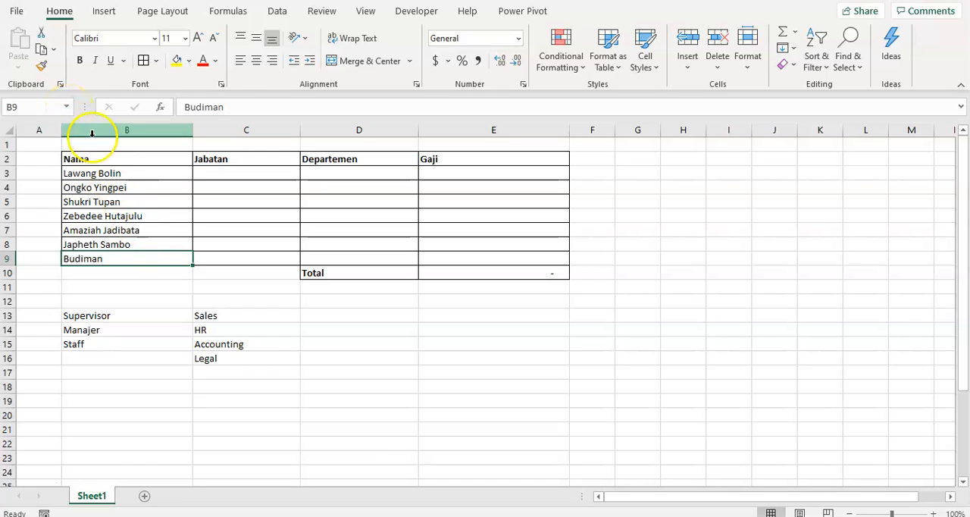
click(130, 186)
click(129, 173)
drag(86, 160, 99, 244)
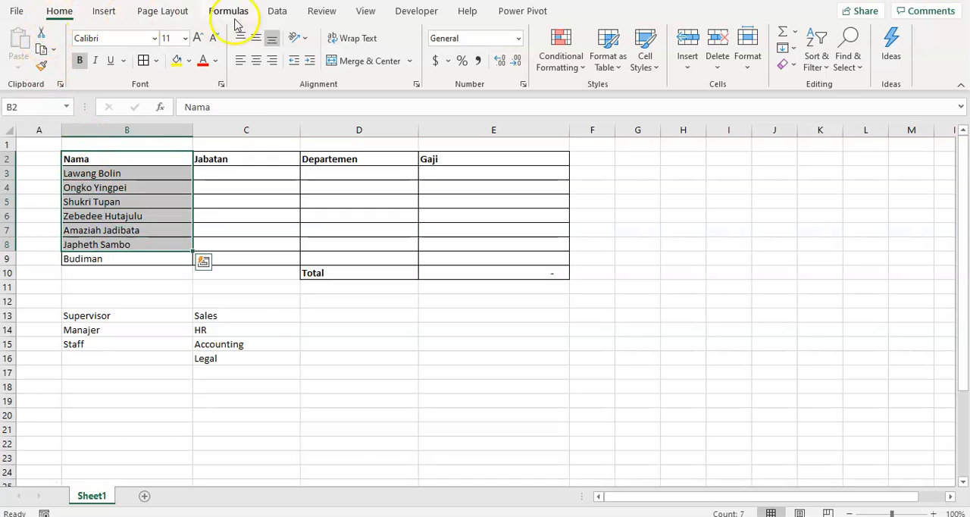
click(278, 12)
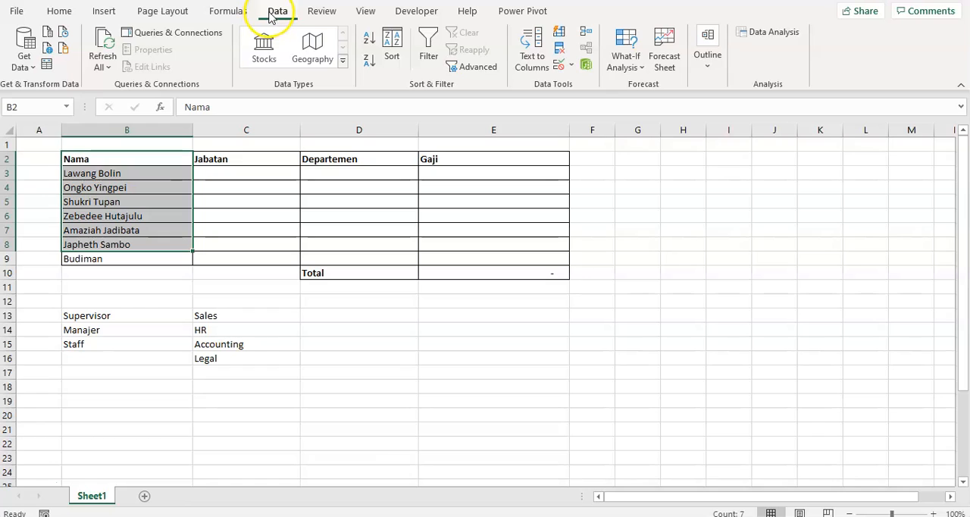
click(570, 65)
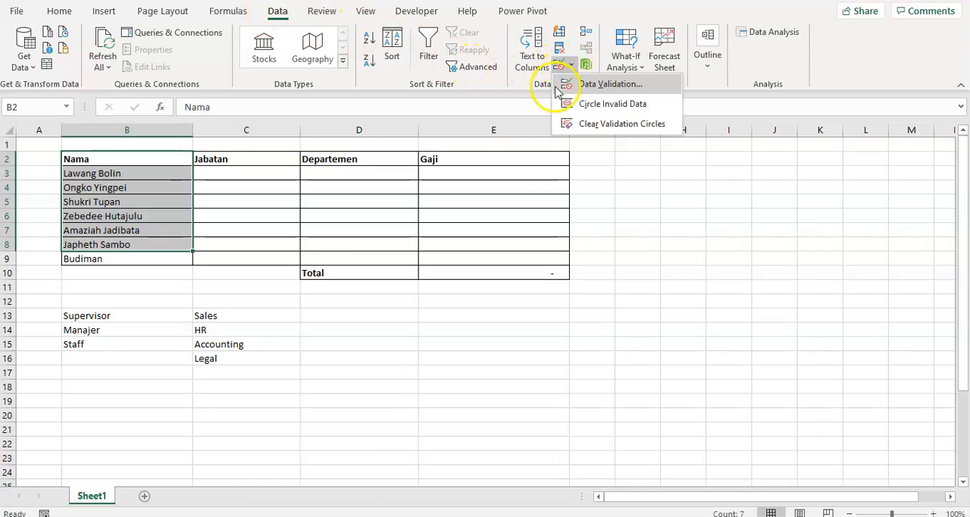
click(292, 266)
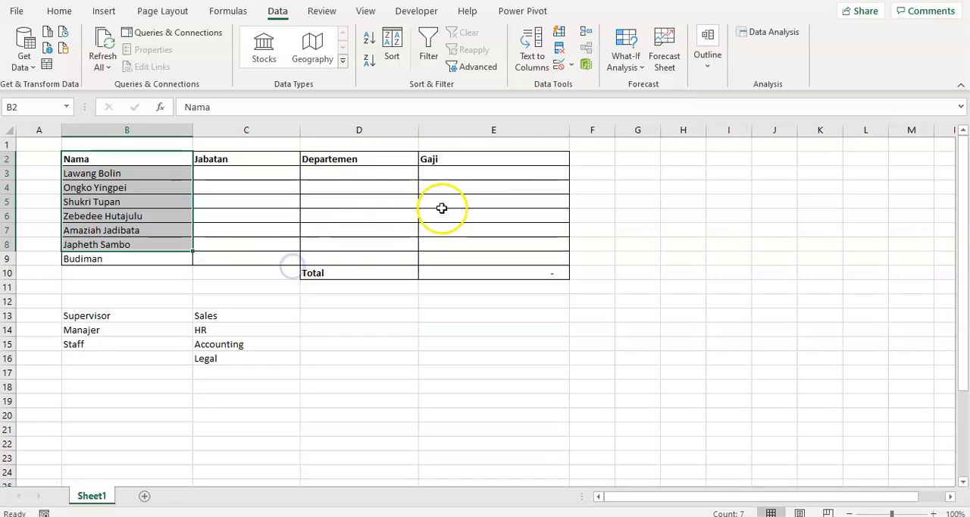
click(572, 66)
click(455, 157)
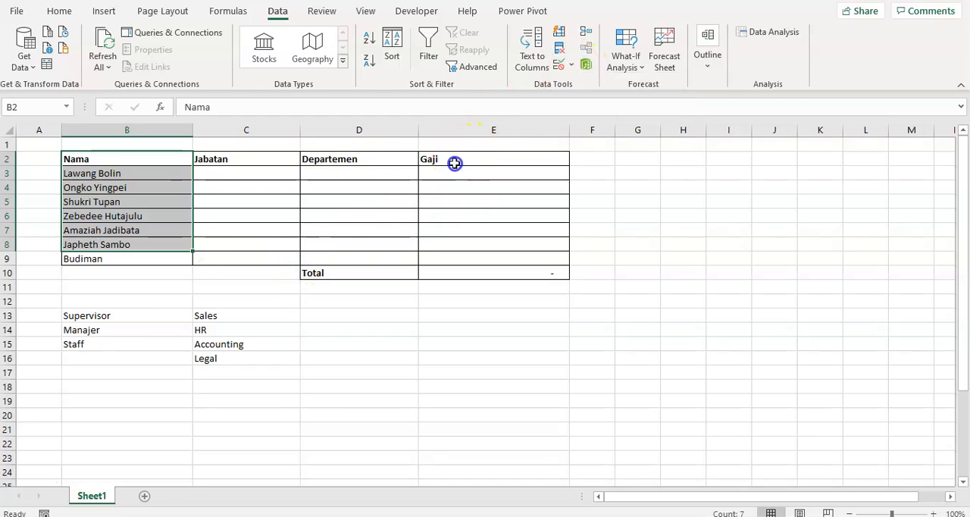
click(347, 203)
click(261, 180)
click(253, 207)
click(258, 226)
click(260, 249)
click(264, 273)
click(271, 234)
click(272, 201)
click(268, 173)
click(272, 205)
click(269, 238)
click(267, 256)
click(361, 255)
click(359, 244)
click(362, 206)
click(363, 189)
click(364, 171)
click(440, 172)
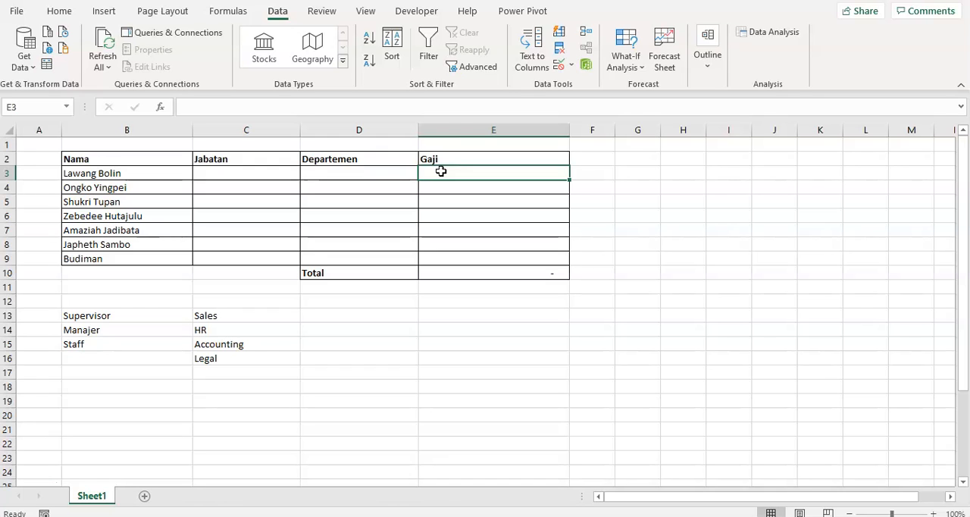
click(403, 197)
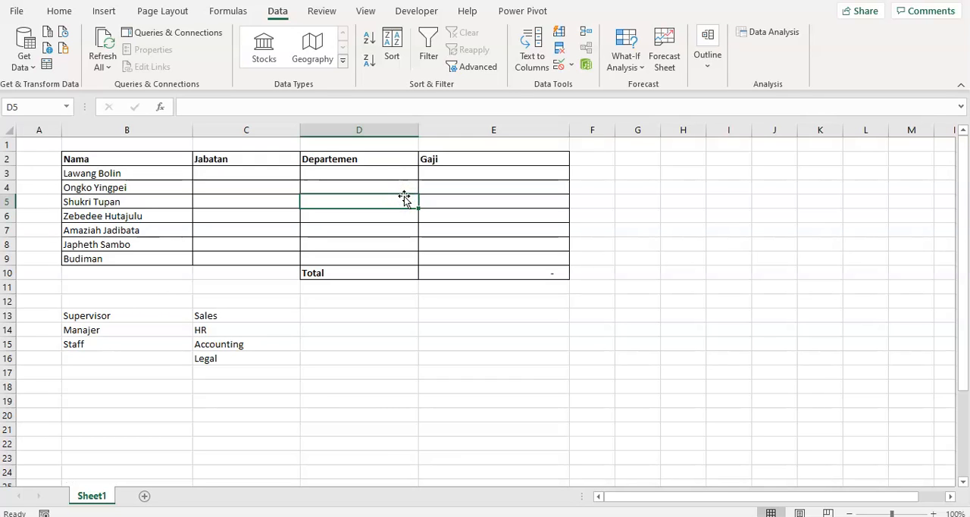
click(379, 226)
- Open Data Validation for cell D8 and review its validation criteria, input message and error alert settings, then cancel without changes
click(375, 246)
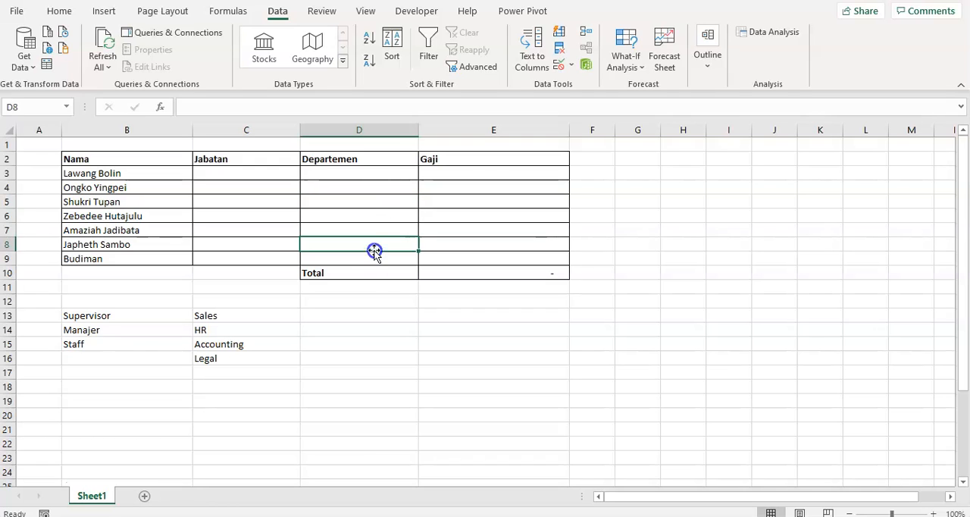
click(569, 64)
click(578, 85)
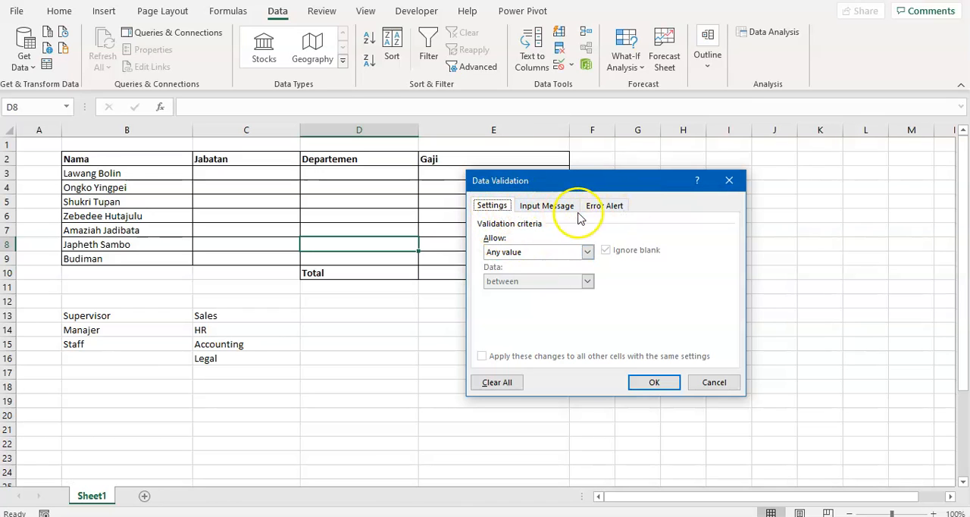
click(538, 208)
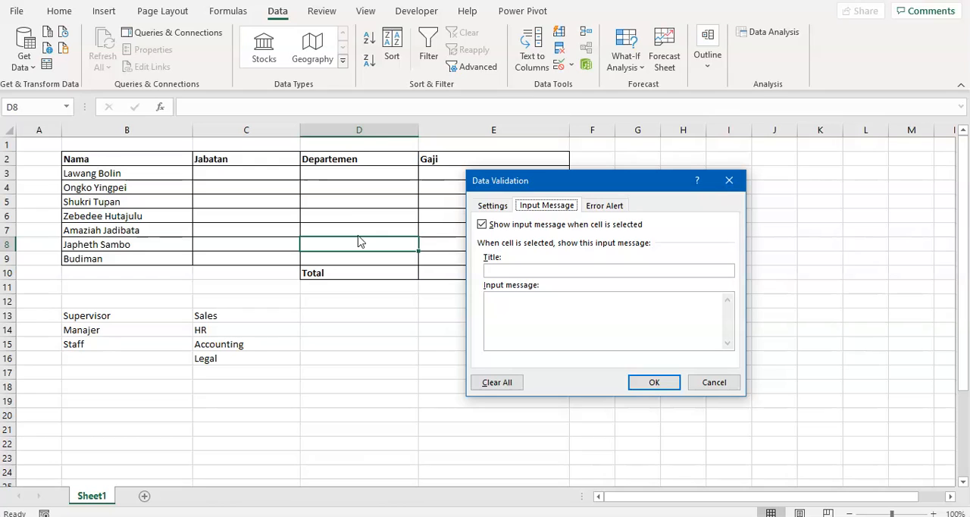
click(591, 206)
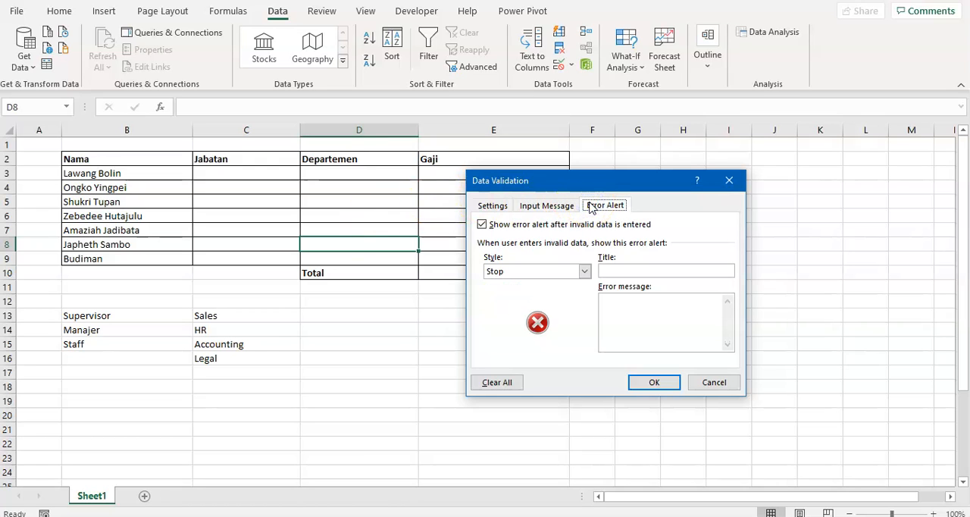
click(532, 206)
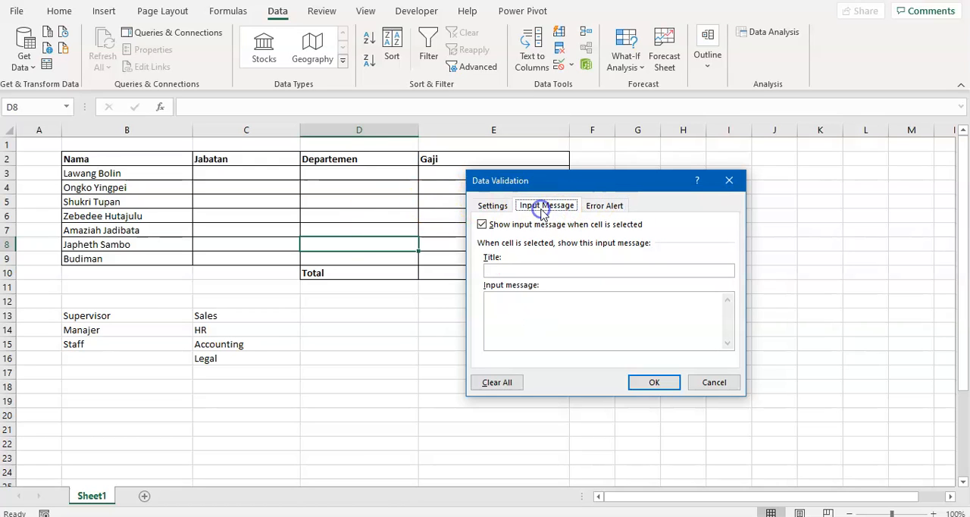
click(593, 207)
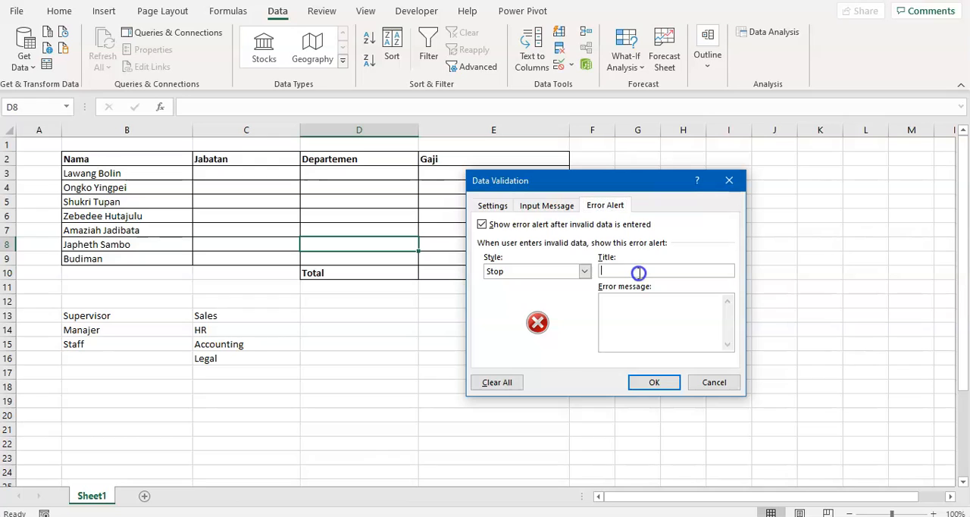
click(547, 206)
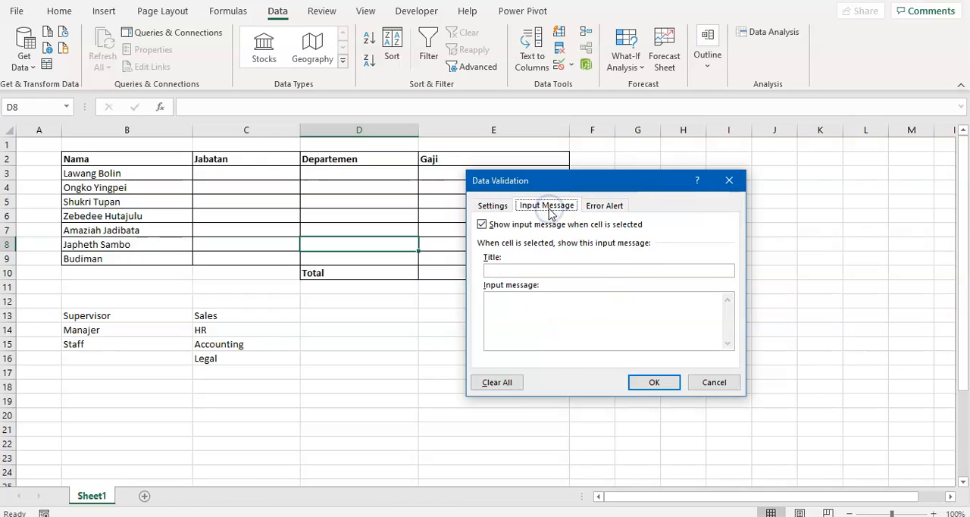
click(595, 207)
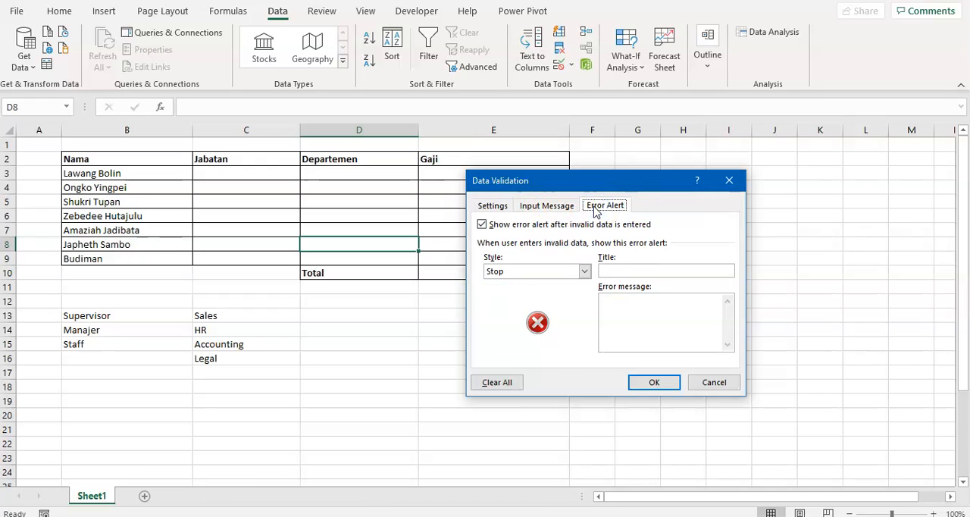
click(547, 206)
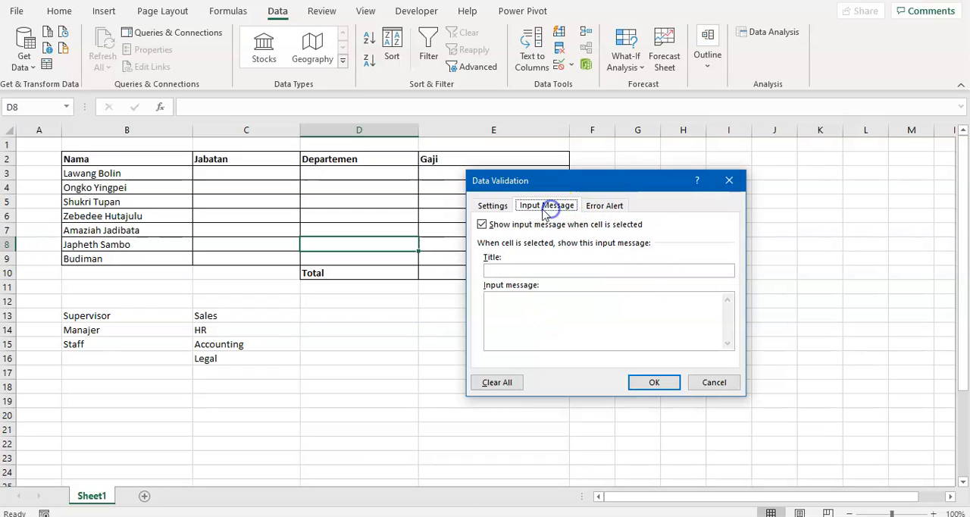
click(493, 206)
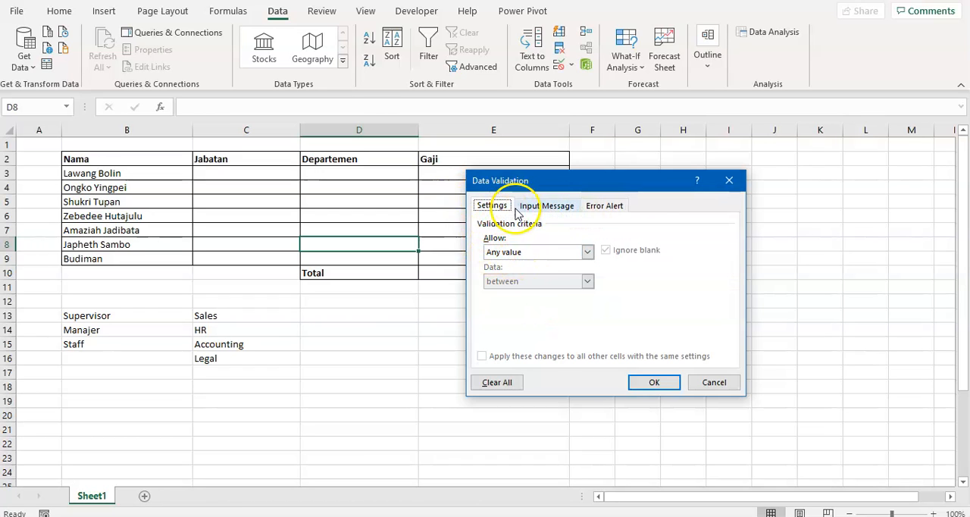
click(524, 251)
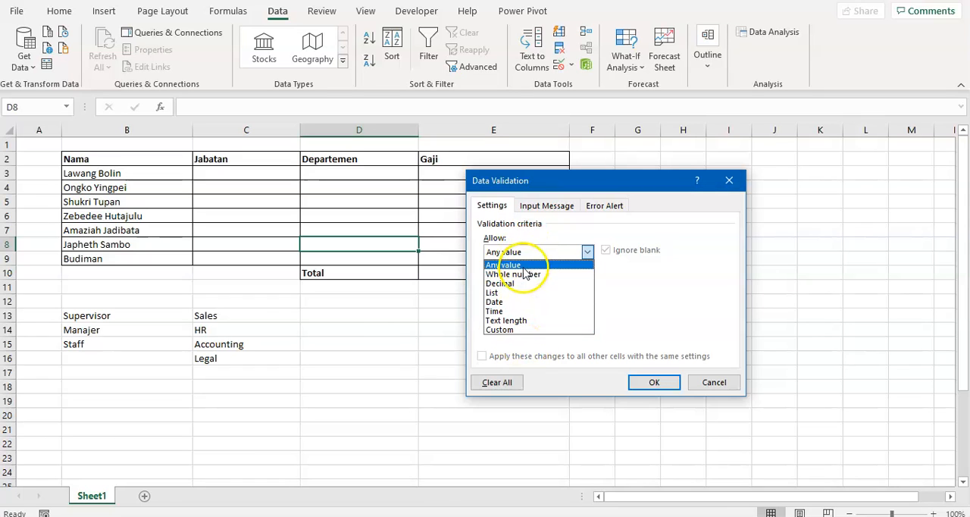
click(523, 273)
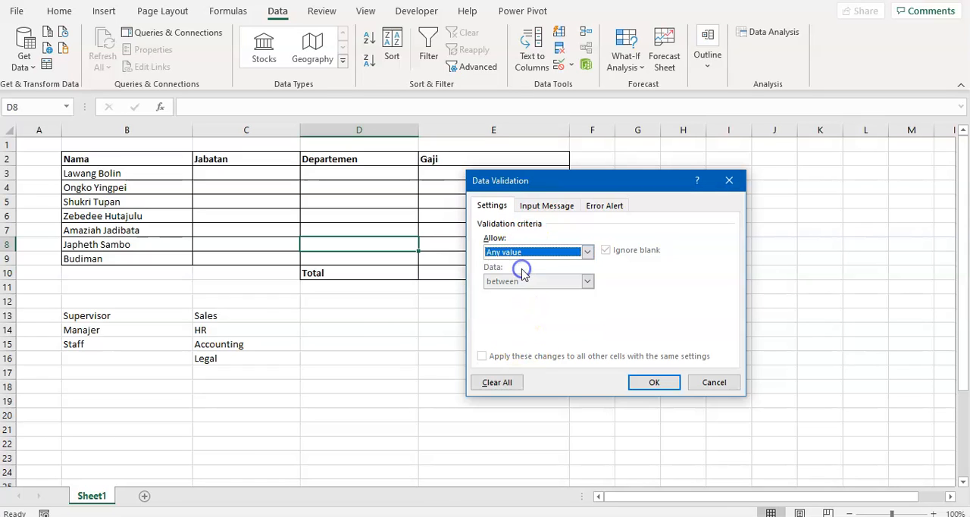
click(714, 383)
- Enter the test values sfsdfs in cell D4 and 45646 in cell D6 of the Departemen column
click(412, 231)
click(341, 201)
click(352, 186)
text(sfsdfs)
click(467, 245)
click(350, 211)
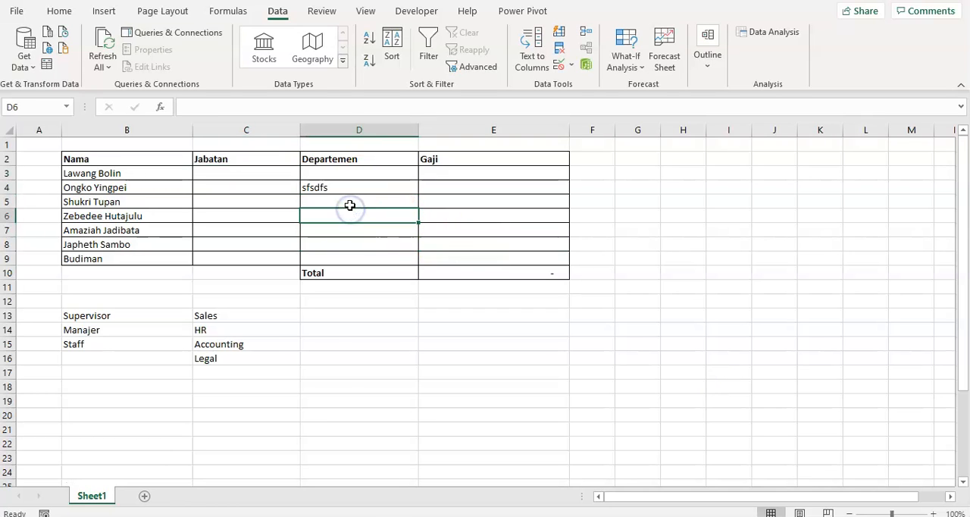
text(45646)
click(349, 236)
- Clear the test entries from cells D4:D6 in the Departemen column
click(353, 203)
click(370, 182)
drag(366, 218, 368, 182)
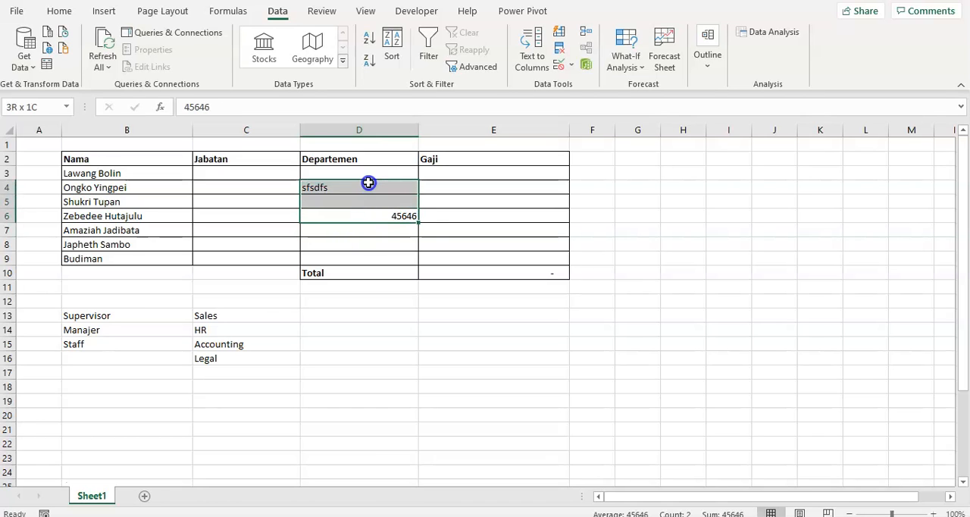
key(Delete)
- Open Data Validation for cell E10, allow Whole number and examine the comparison options and the minimum and maximum fields
click(487, 276)
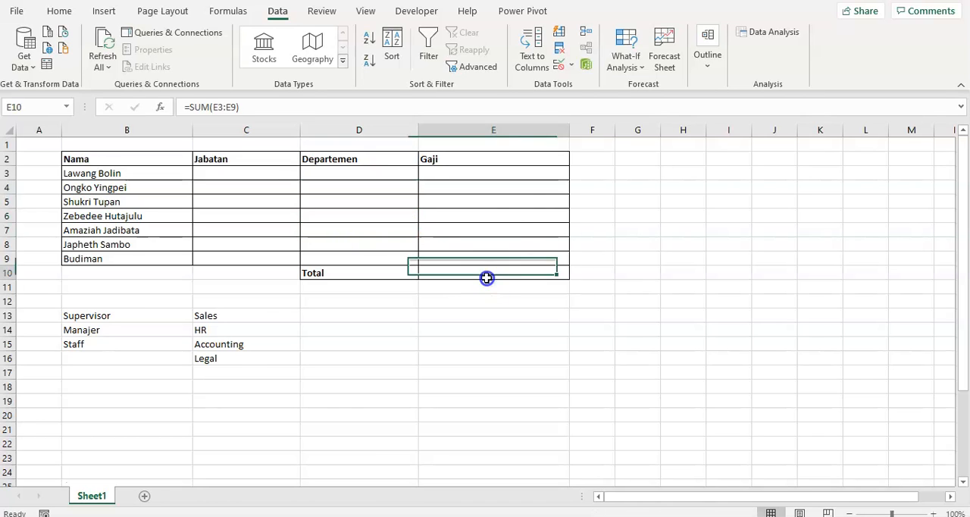
click(571, 67)
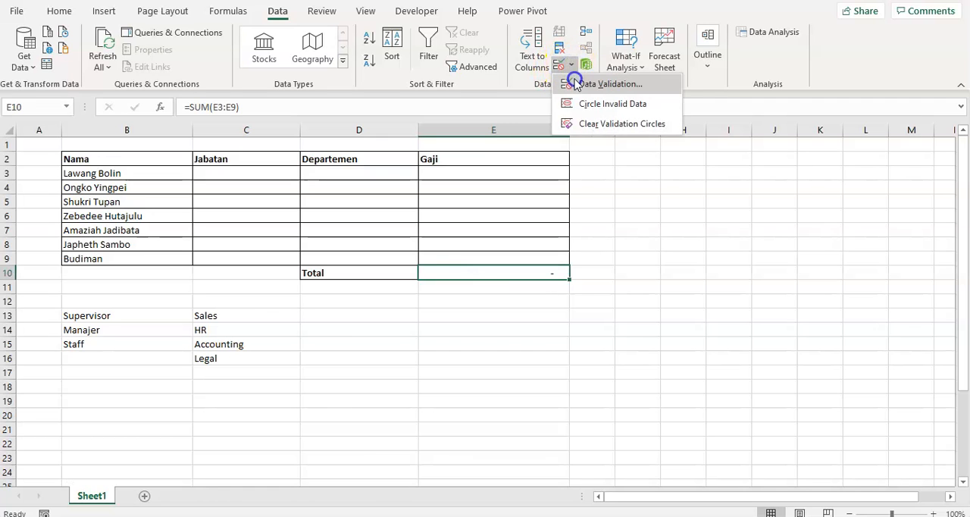
click(574, 84)
click(520, 253)
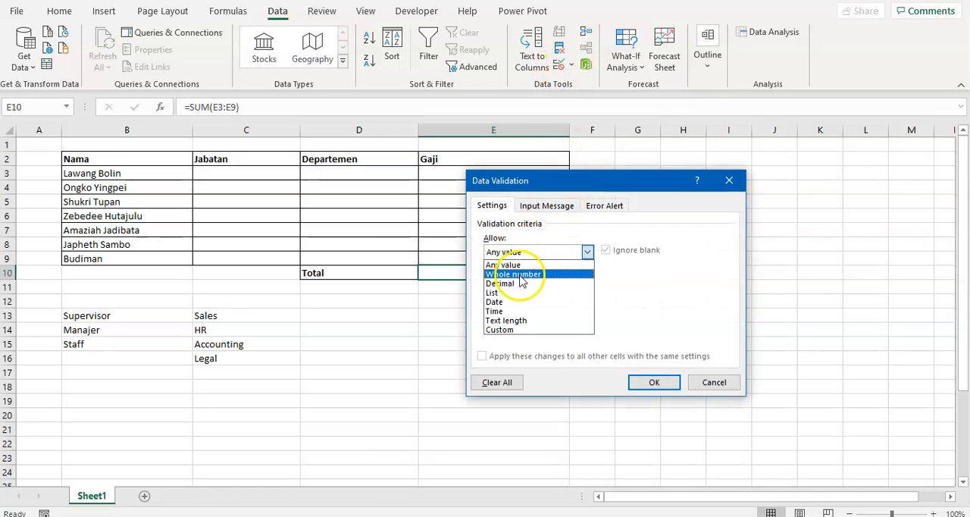
click(521, 274)
click(530, 282)
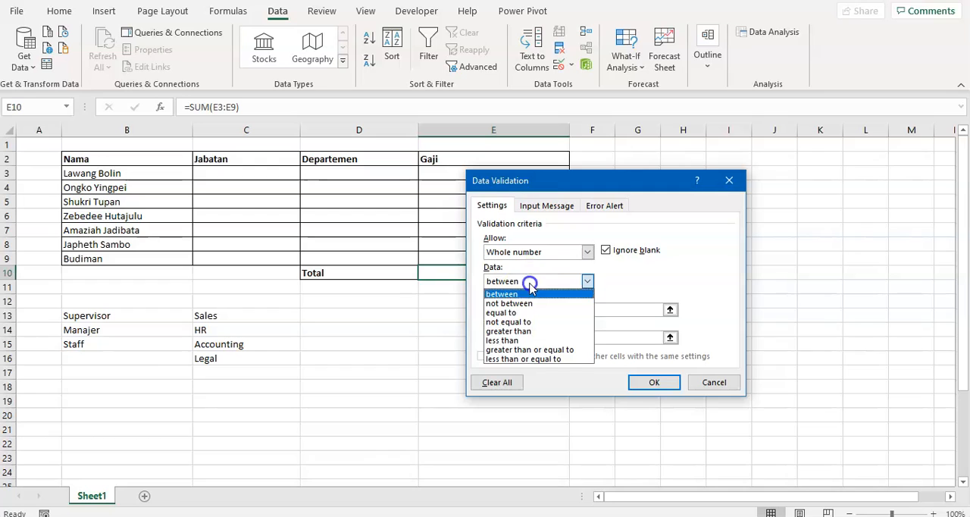
click(692, 271)
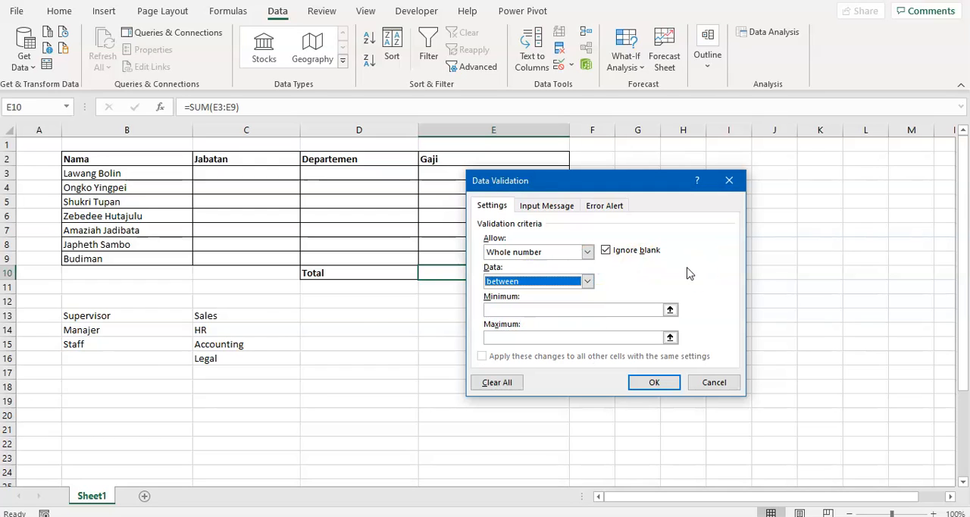
click(521, 311)
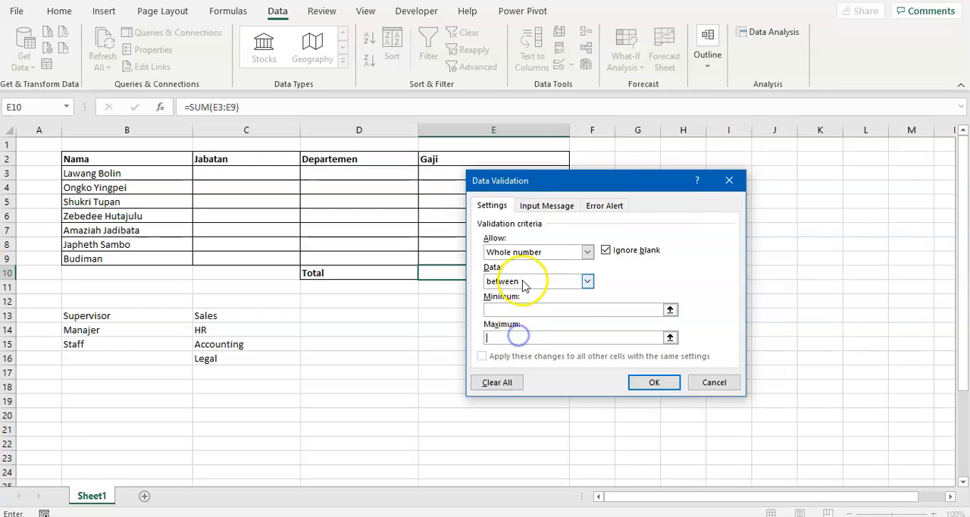
- Switch the allowed criteria for cell E10 through Decimal, List, Date and Time to examine each type's fields
click(534, 252)
click(529, 284)
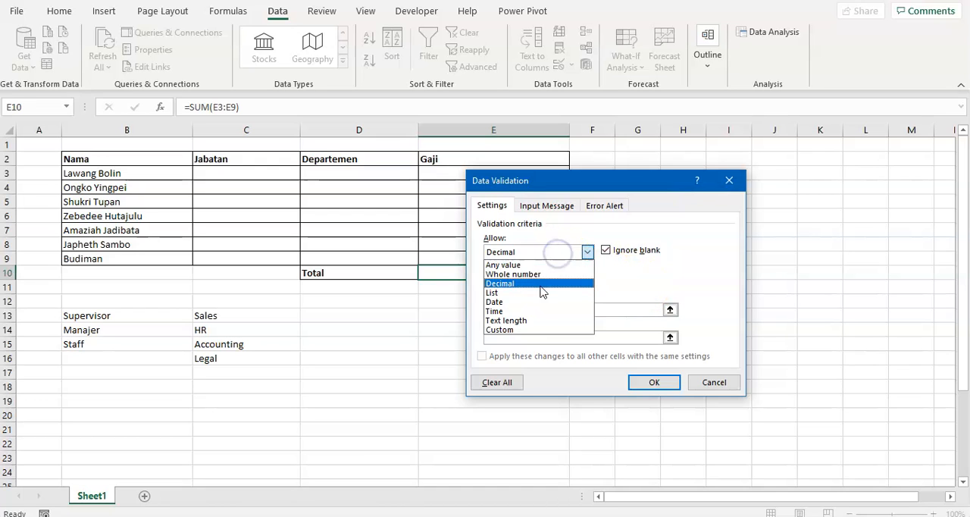
click(538, 292)
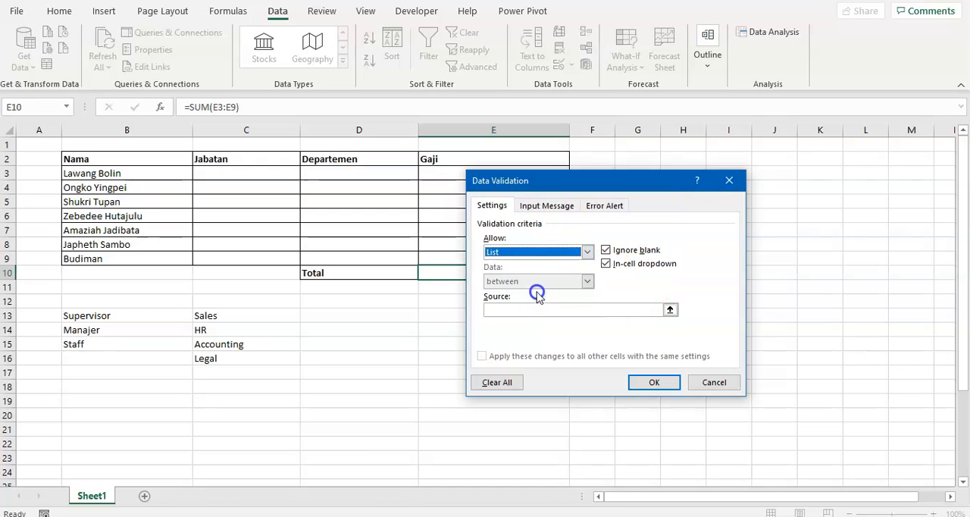
click(544, 252)
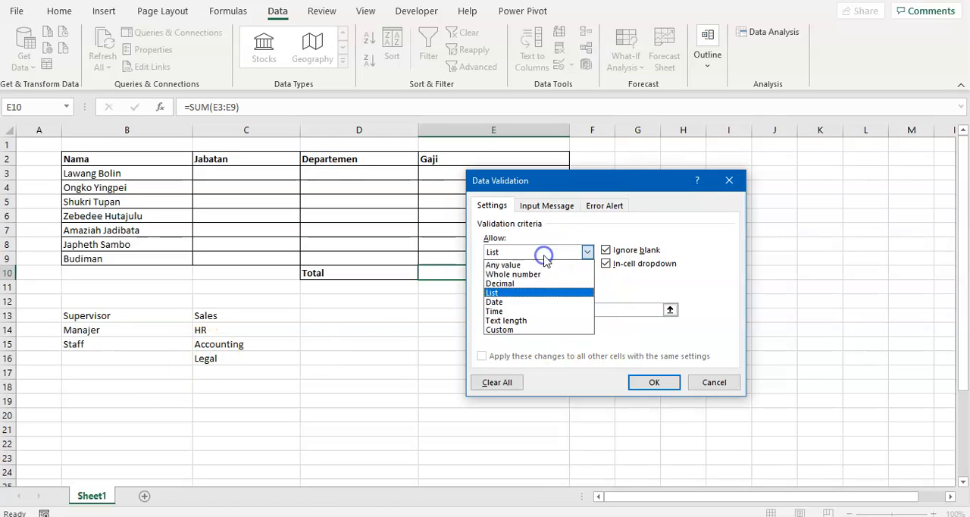
click(510, 303)
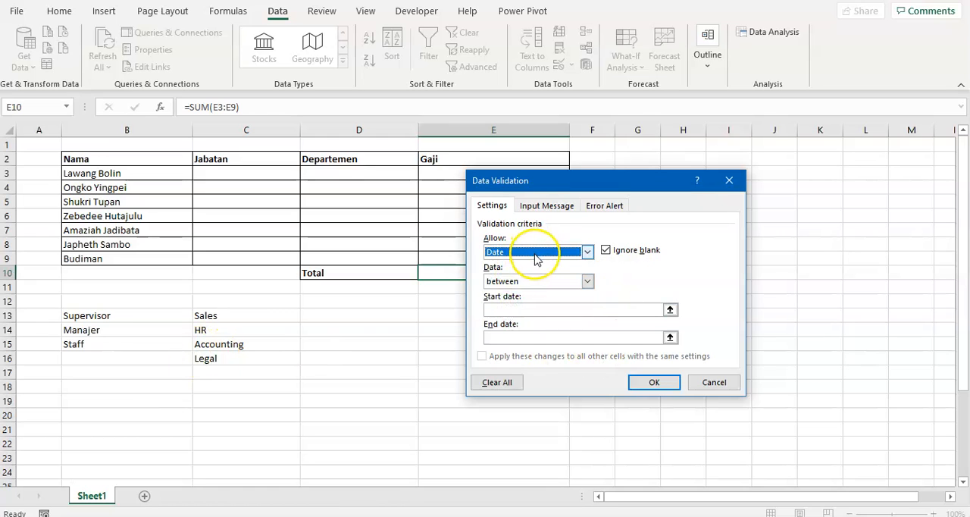
click(535, 255)
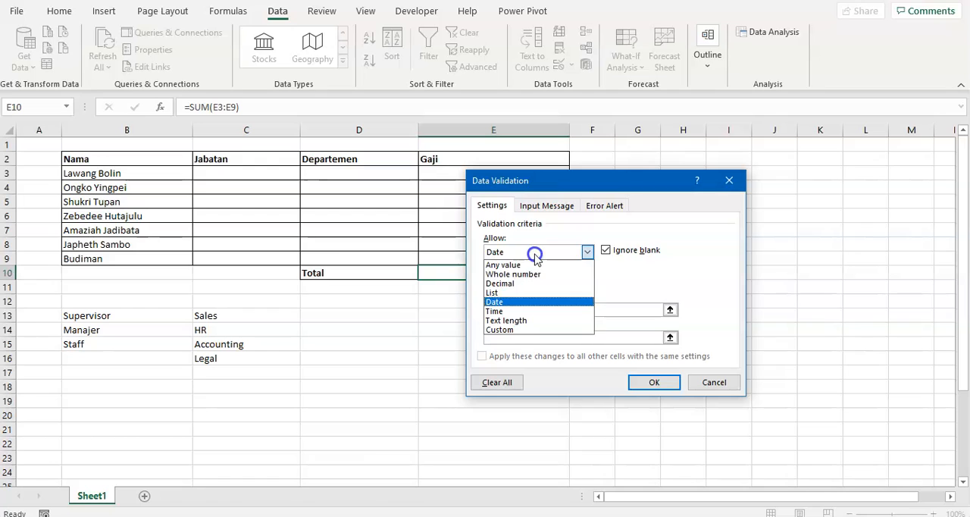
click(503, 311)
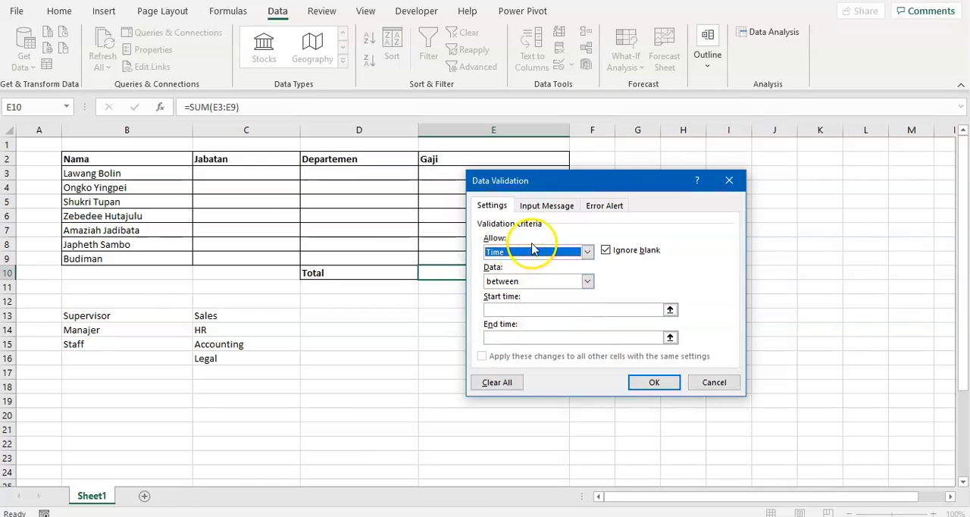
- Switch the allowed criteria to Text length and examine its comparison options
click(528, 256)
click(528, 256)
click(528, 256)
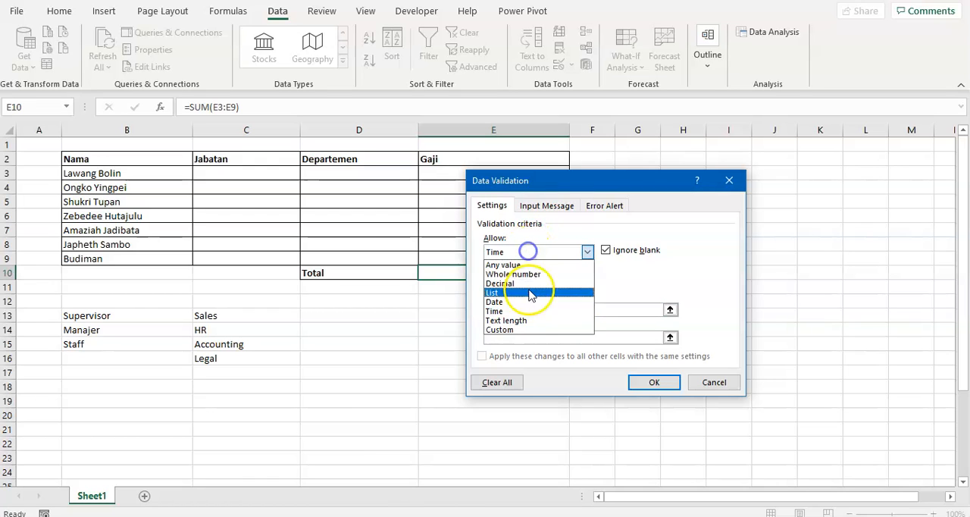
click(525, 321)
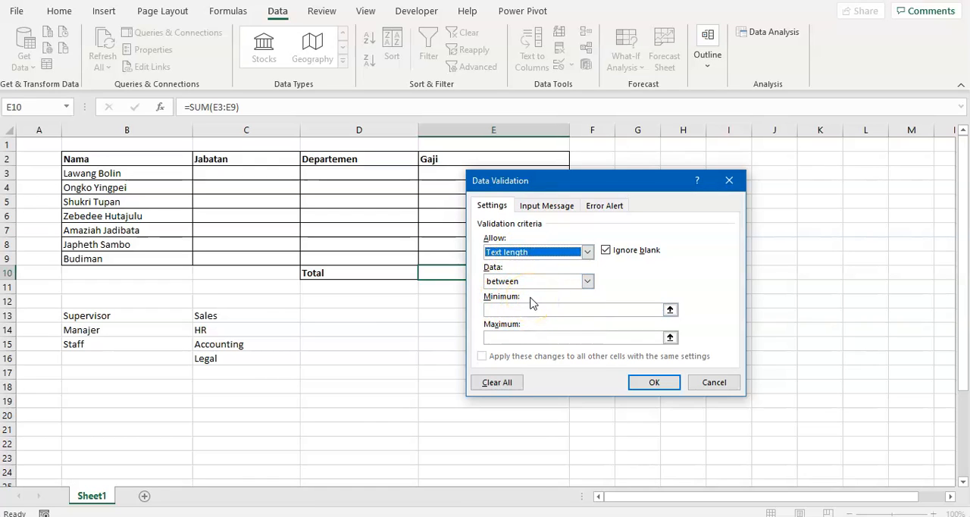
click(536, 282)
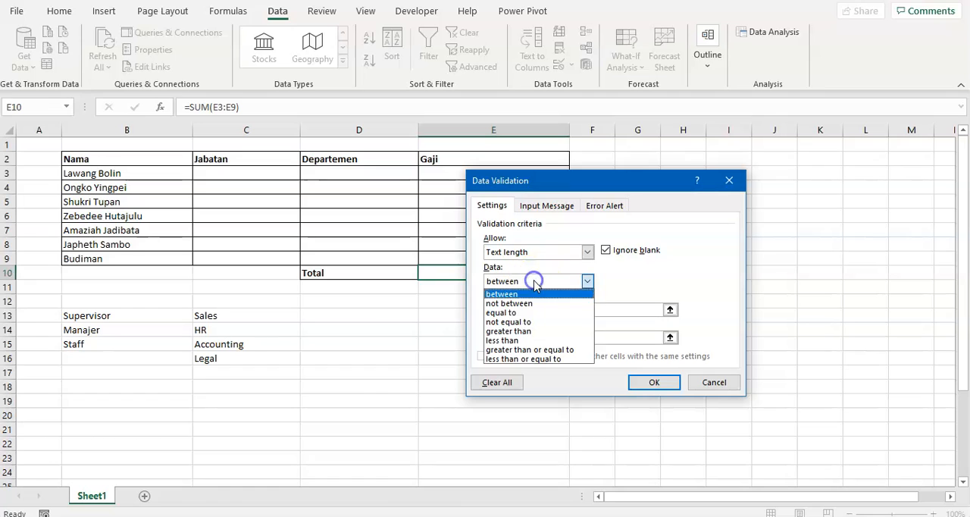
click(632, 280)
- Switch the allowed criteria to Custom and examine its formula field
click(536, 252)
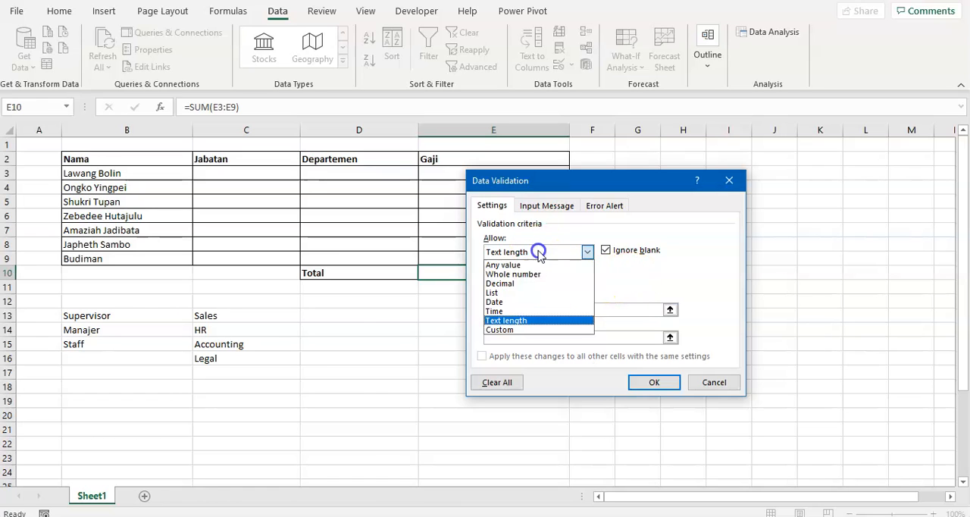
click(538, 331)
click(546, 252)
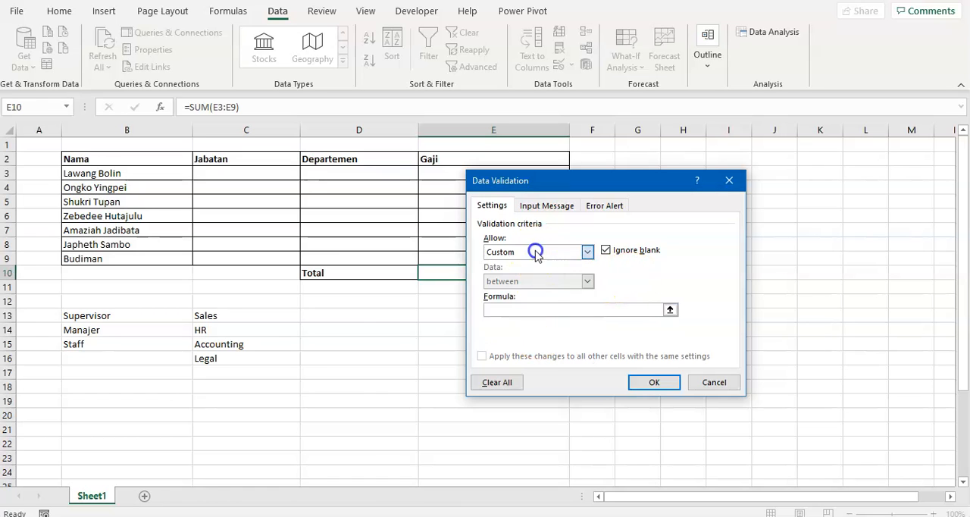
click(526, 330)
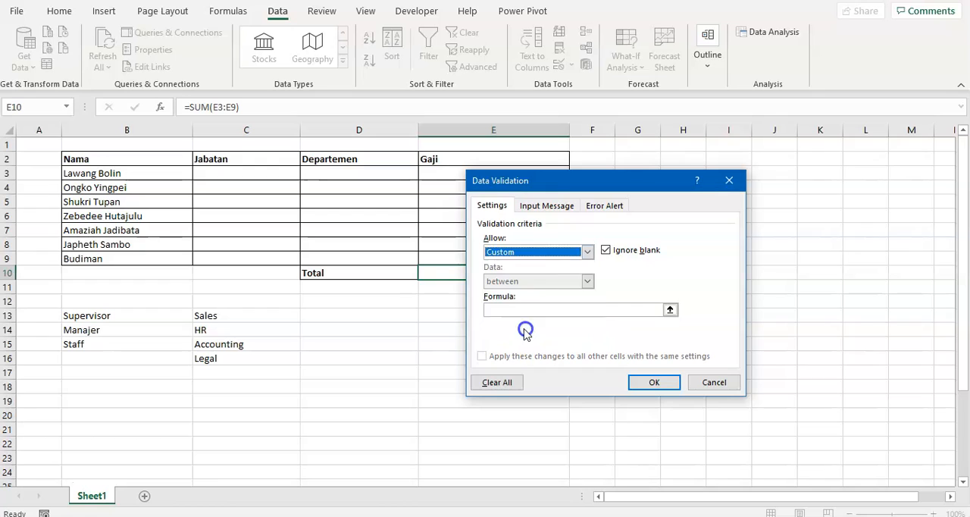
click(530, 253)
click(521, 330)
- Review the Any value, List and Whole number criteria again, then cancel Data Validation for cell E10
click(558, 254)
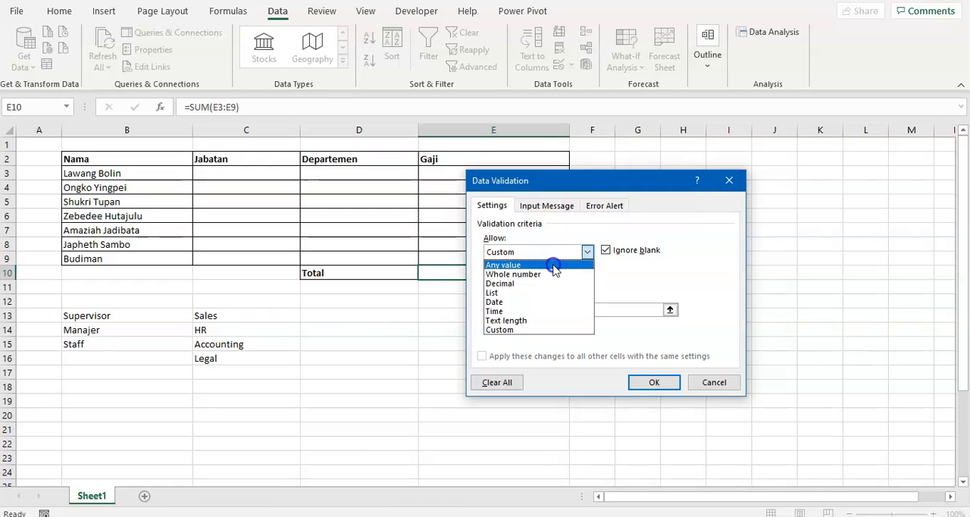
click(554, 266)
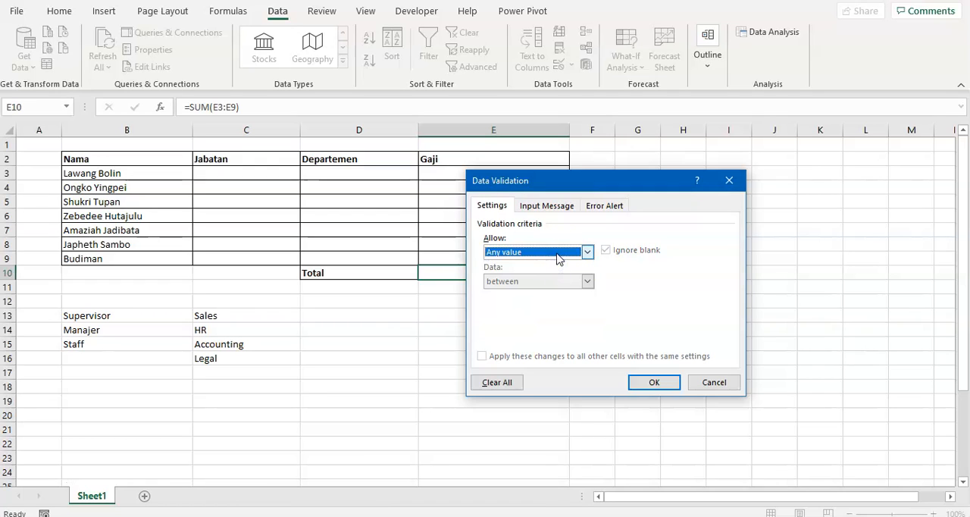
click(542, 252)
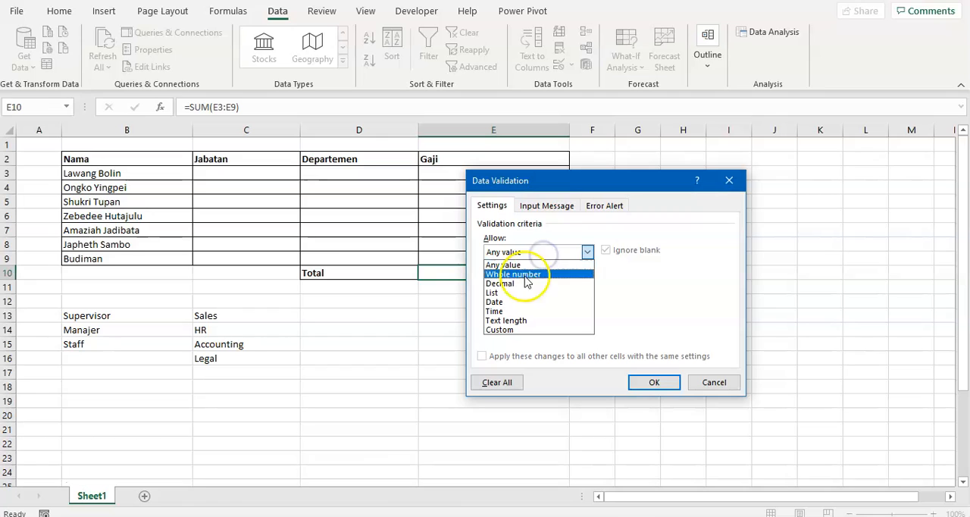
click(515, 293)
click(522, 252)
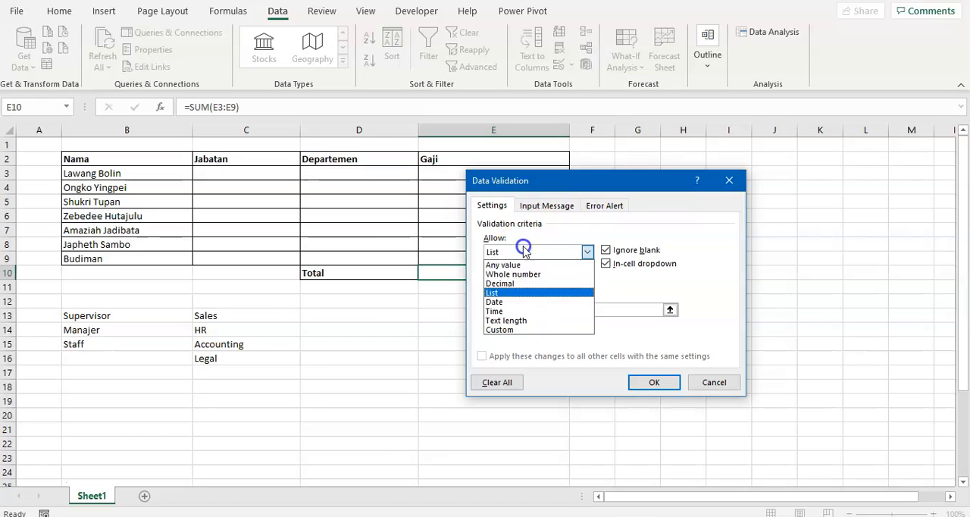
click(512, 273)
click(530, 250)
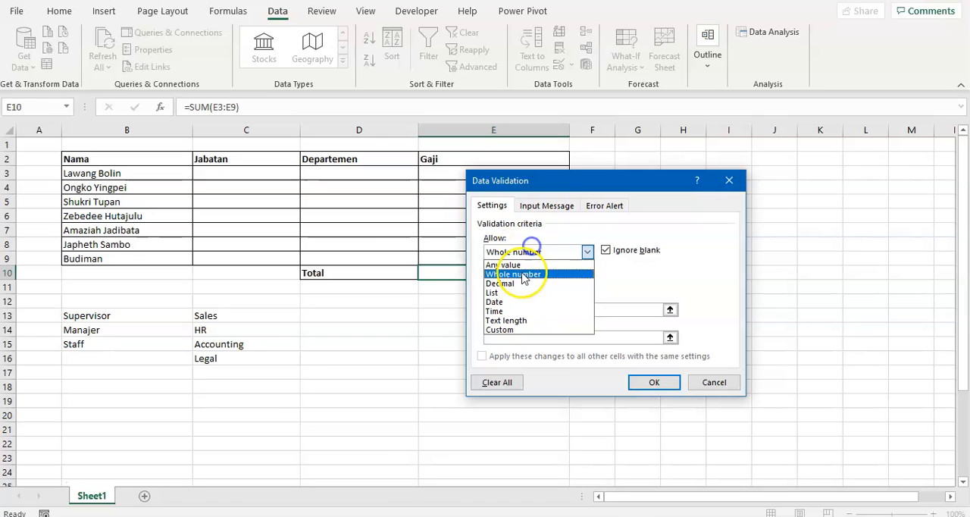
click(718, 385)
click(721, 386)
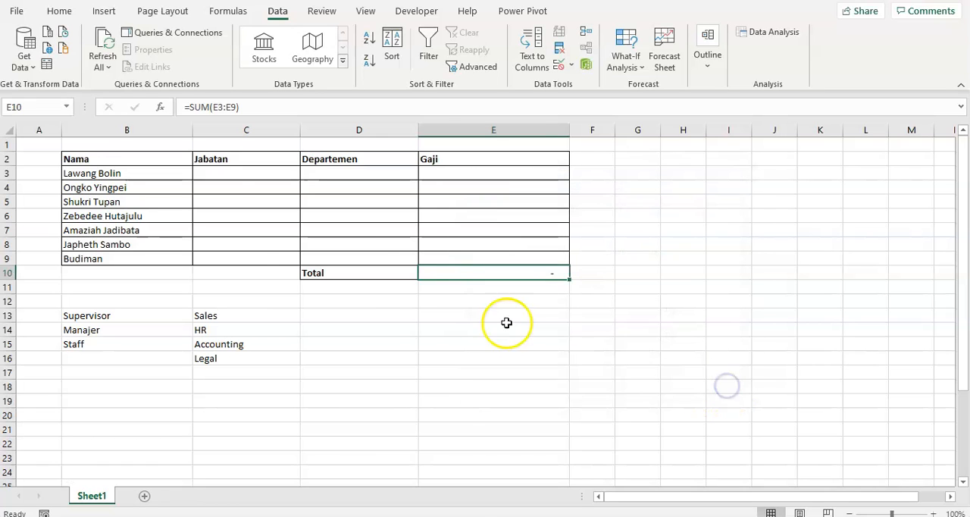
- Examine the employee table's Nama, Jabatan, Departemen and Gaji columns in rows 3 to 9
click(283, 258)
click(162, 201)
drag(162, 162, 503, 285)
click(247, 356)
click(222, 327)
click(137, 176)
click(136, 204)
click(144, 234)
click(141, 260)
click(242, 173)
click(351, 176)
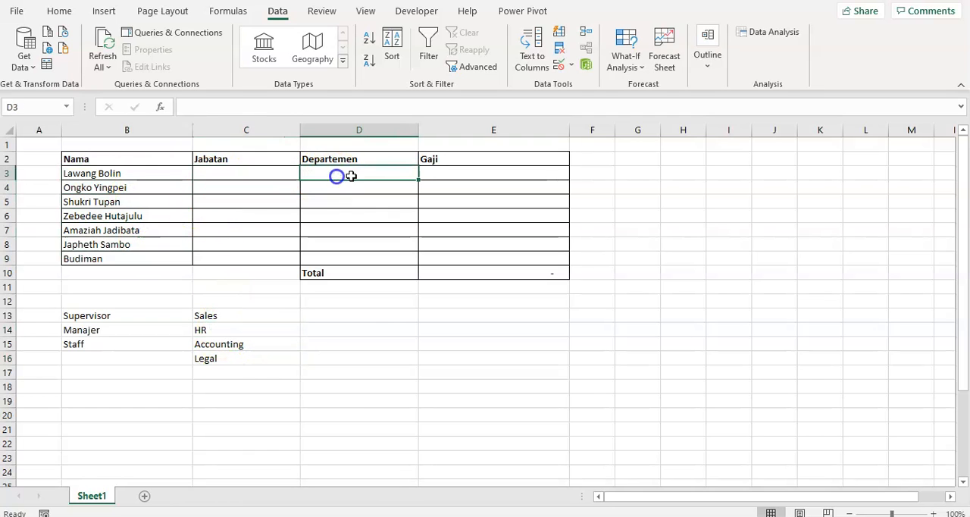
click(489, 176)
click(489, 216)
click(498, 262)
- Examine the position list in B13:B15 and the department list in C13:C16 below the table
click(80, 342)
click(91, 324)
click(96, 314)
click(101, 332)
click(156, 355)
click(242, 319)
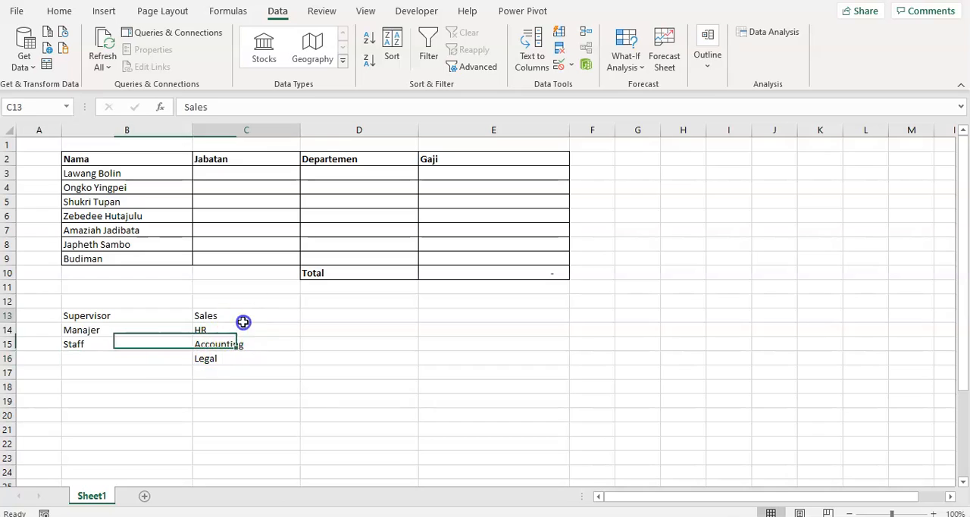
drag(243, 321, 238, 359)
- Enter Supervisor manually in cell C3 of the Jabatan column, then abandon the entry in C4 and clear C3
click(242, 172)
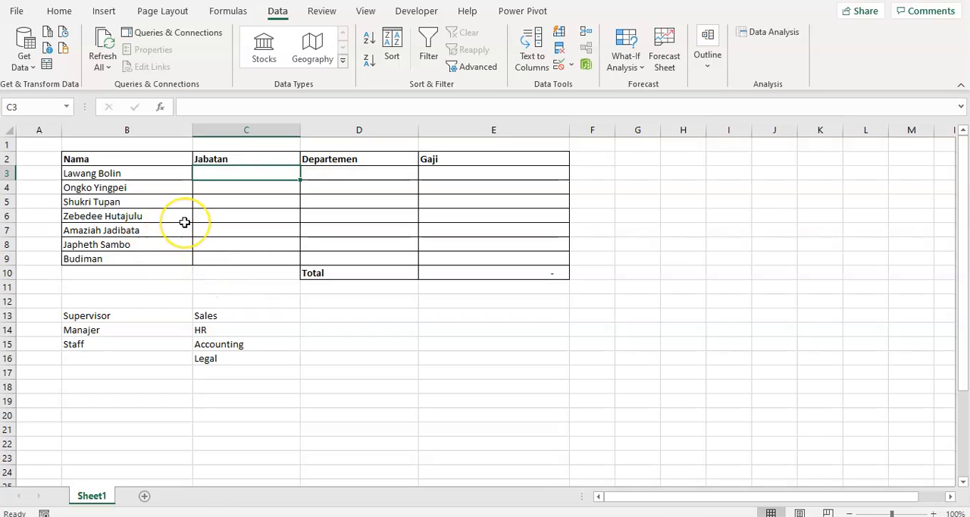
text(Supervisor)
key(Return)
text(Sta`)
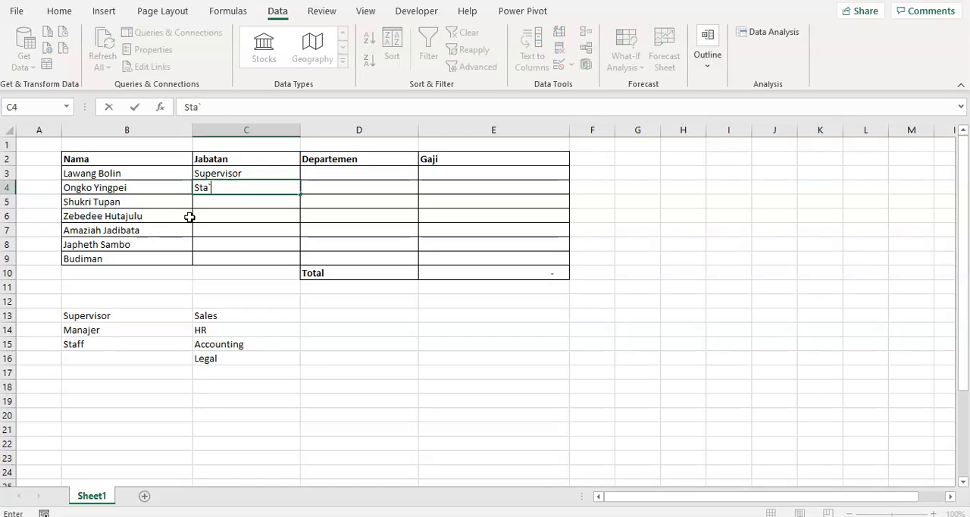
key(Escape)
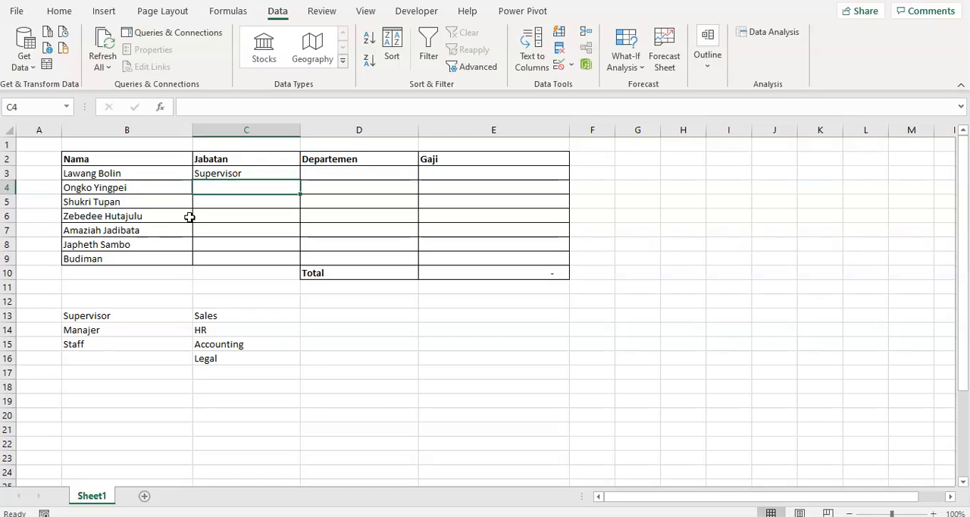
click(244, 173)
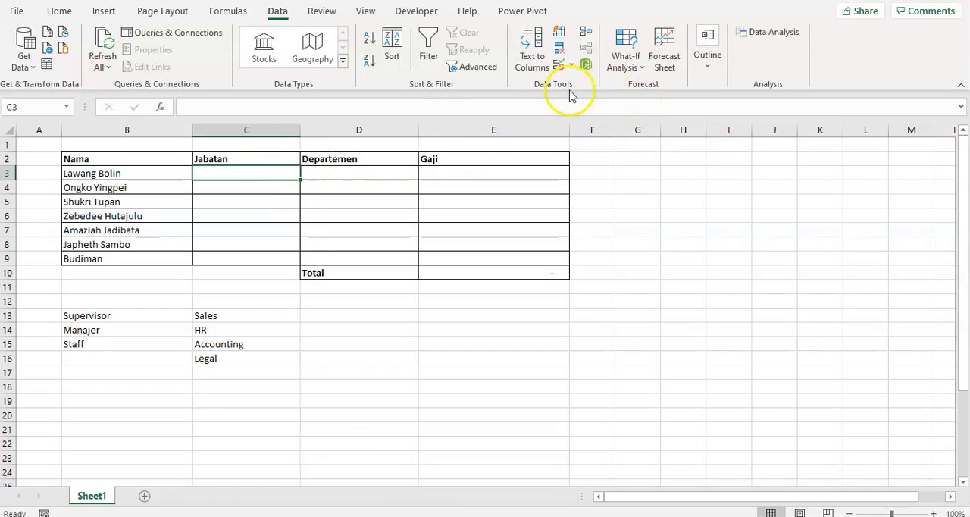
- Open Data Validation for the Jabatan cells C3:C9 and allow List
shift+click(263, 255)
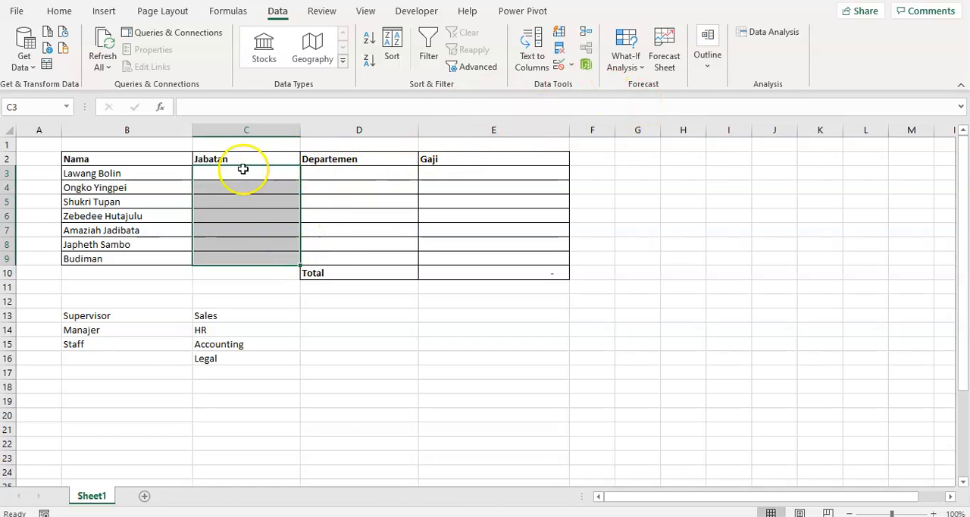
click(569, 65)
click(573, 82)
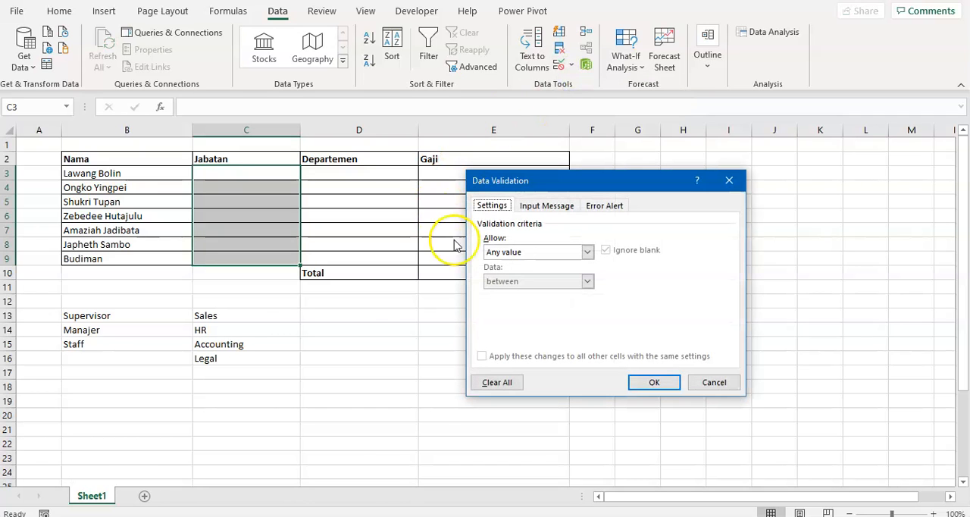
click(496, 251)
click(506, 294)
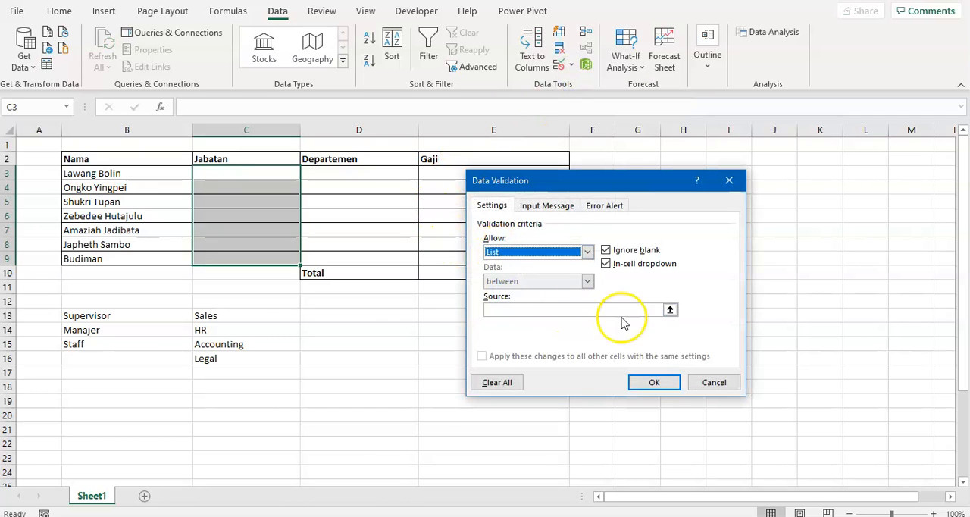
- Set the list source to =$B$13:$B$15 and apply the validation to the Jabatan cells
click(669, 309)
drag(125, 313, 126, 344)
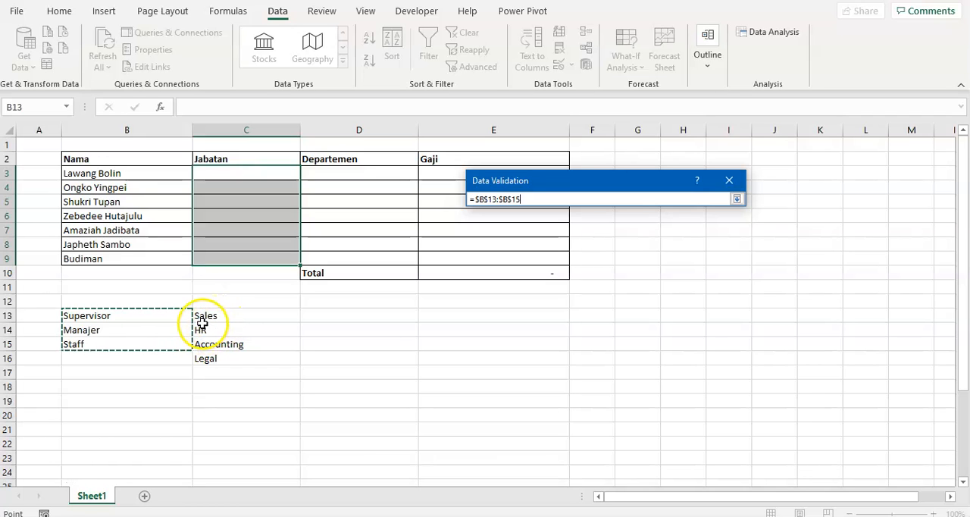
click(737, 199)
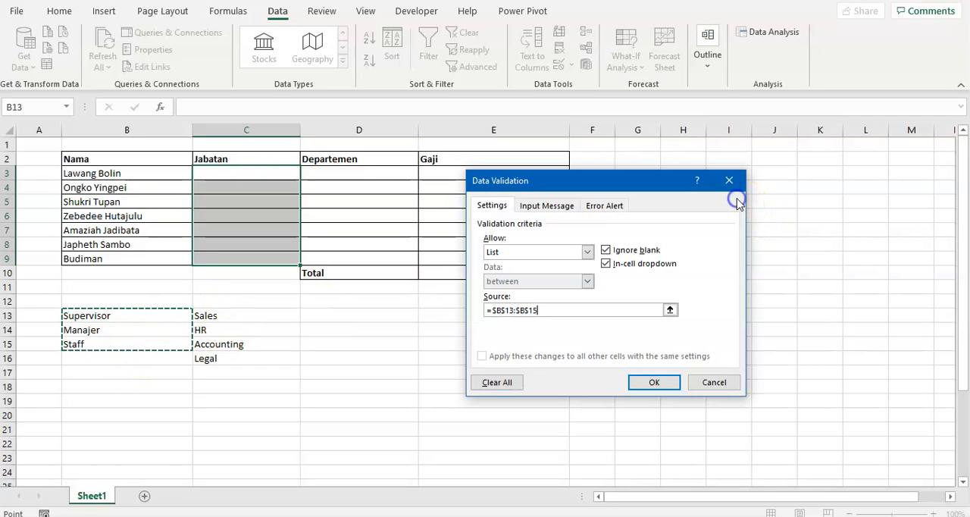
click(648, 384)
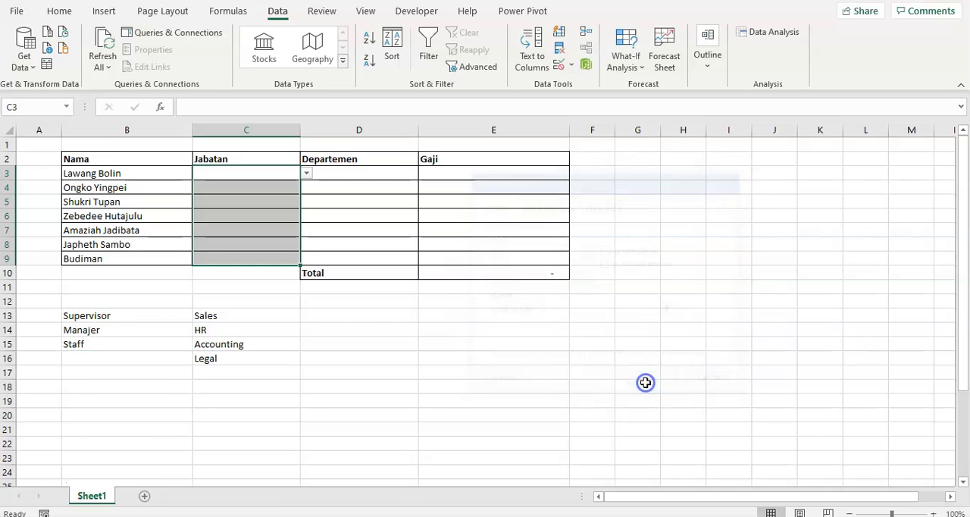
- Choose Manajer from the in-cell dropdown lists of C3 and C4 in the Jabatan column
click(400, 374)
click(284, 184)
click(292, 174)
click(306, 173)
click(269, 194)
click(281, 188)
click(307, 187)
click(275, 210)
- Try to enter Operator, a value outside the list, in cell C5 and cancel the entry
click(254, 206)
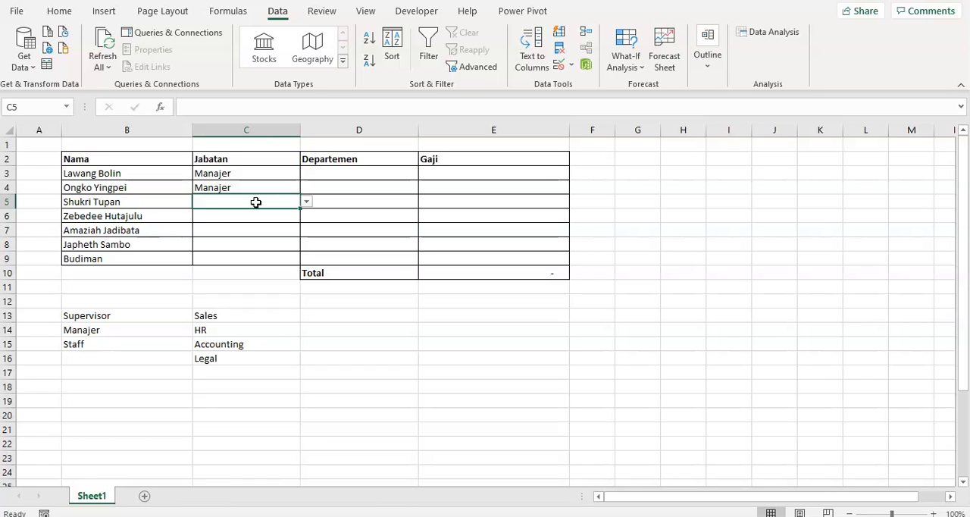
text(Operator)
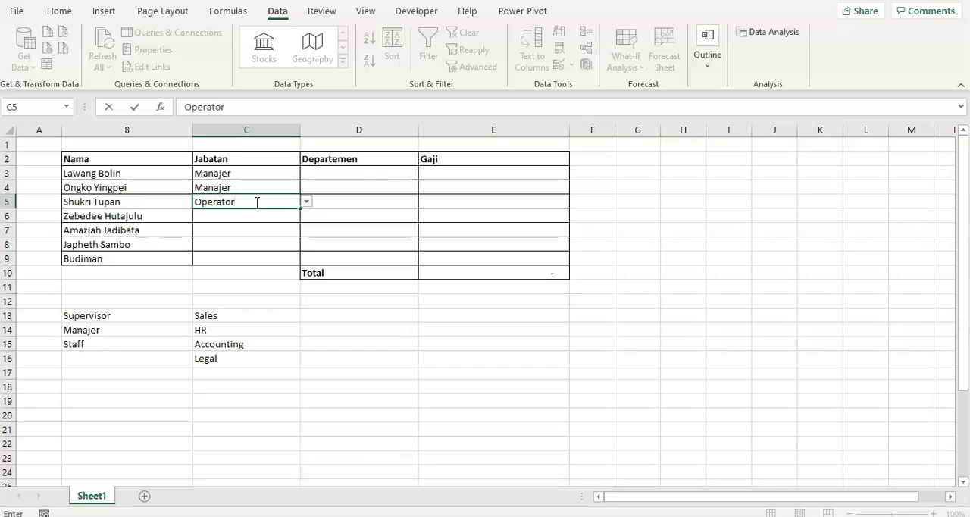
key(Return)
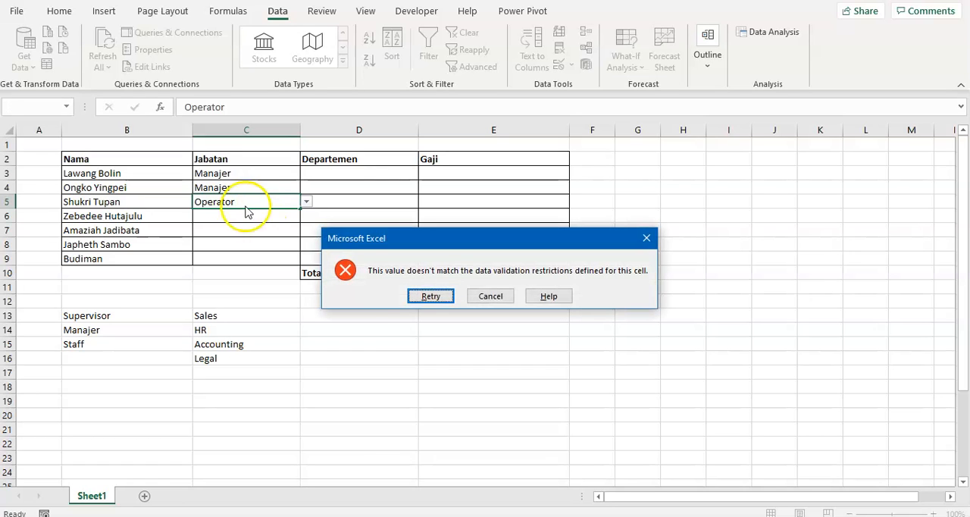
click(478, 292)
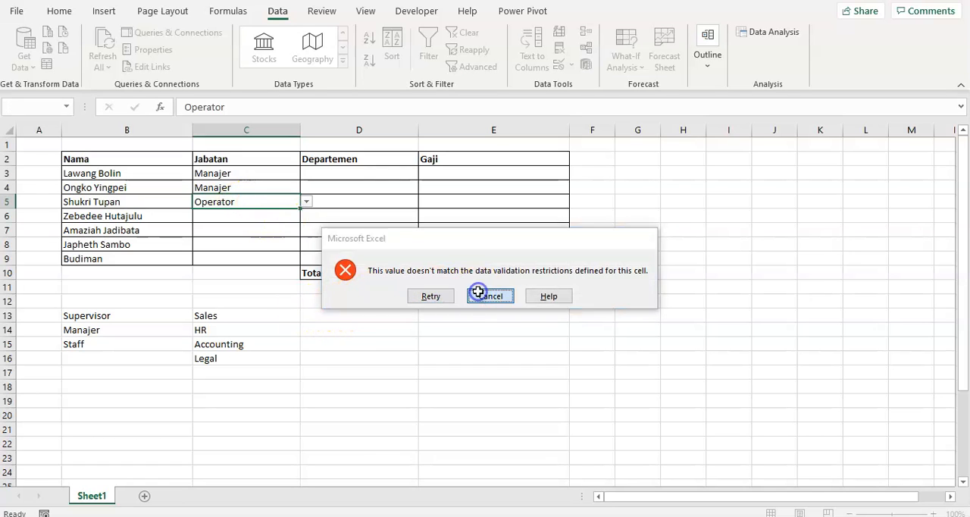
click(246, 173)
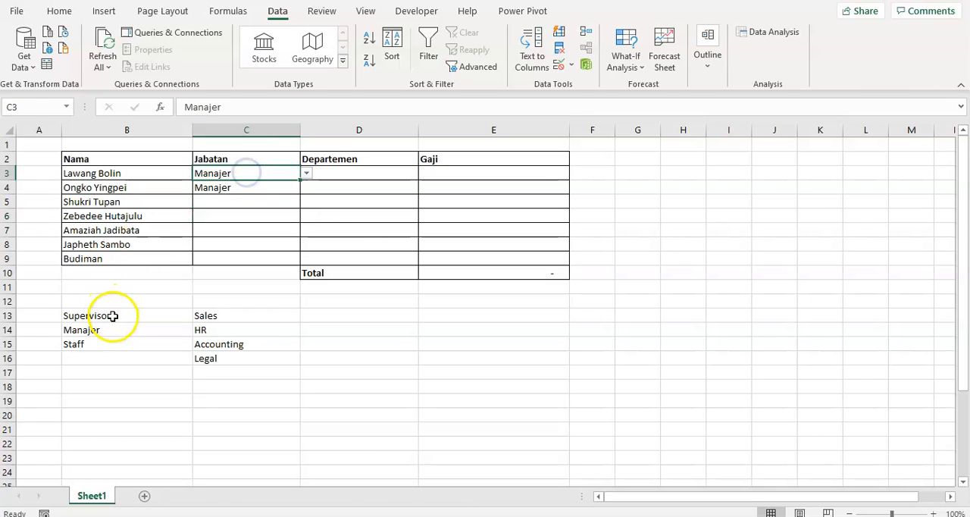
drag(112, 315, 109, 346)
click(133, 329)
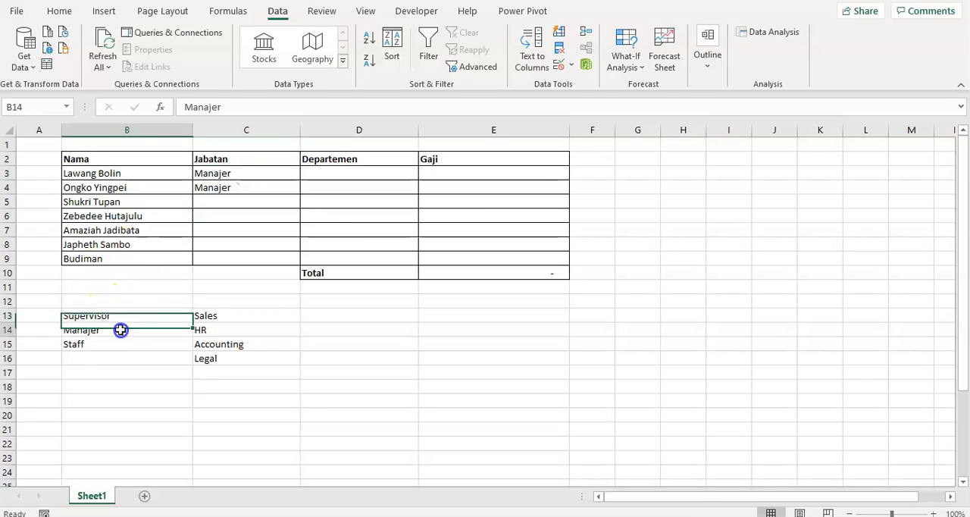
click(104, 346)
click(101, 359)
click(126, 328)
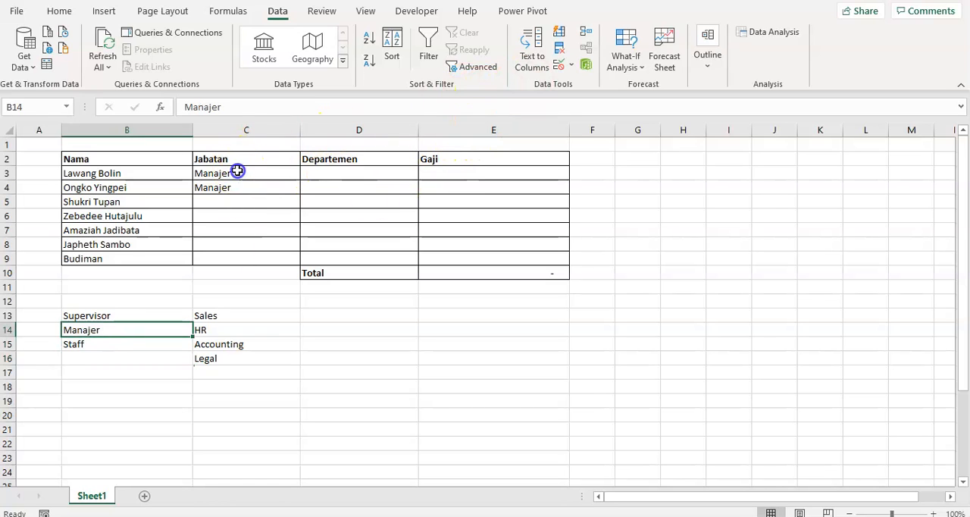
- Open the existing Data Validation rule for the Jabatan cells C3:C9
drag(238, 173, 253, 253)
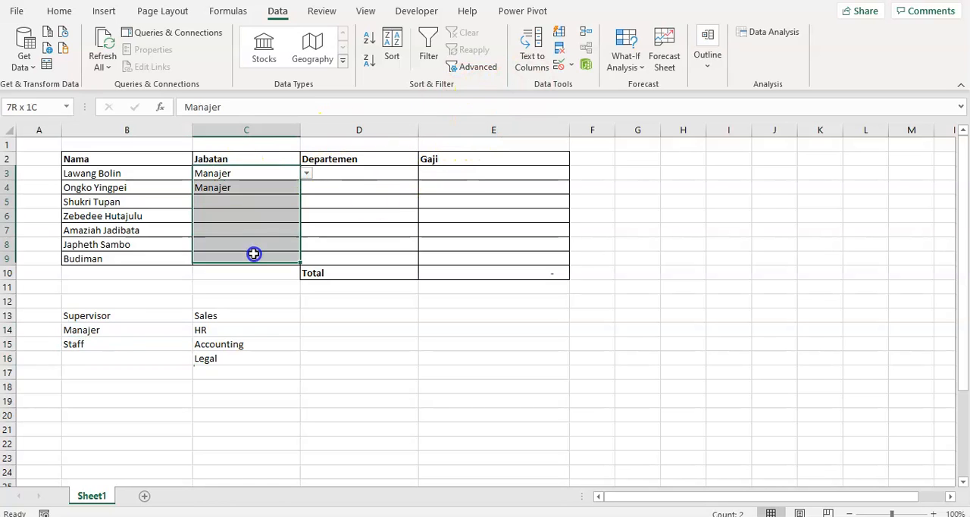
click(571, 67)
click(577, 85)
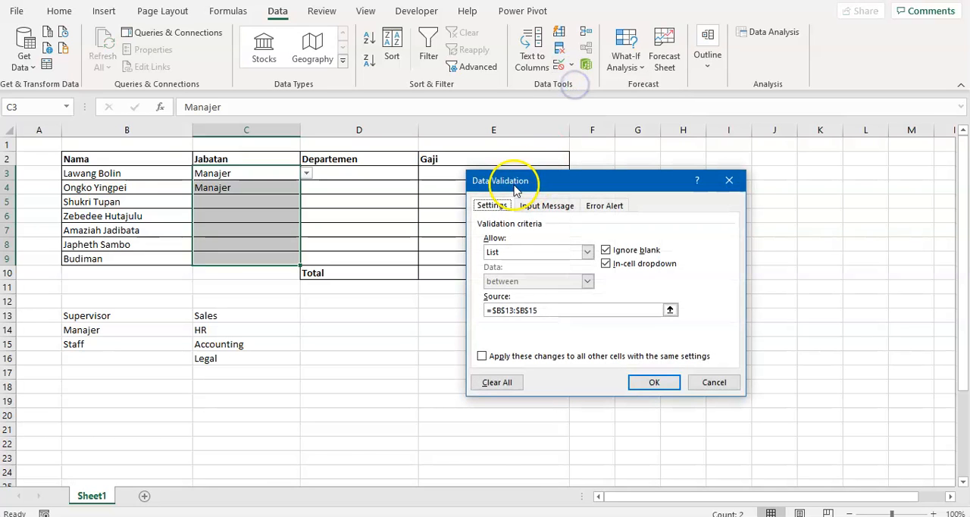
click(669, 309)
drag(130, 316, 130, 391)
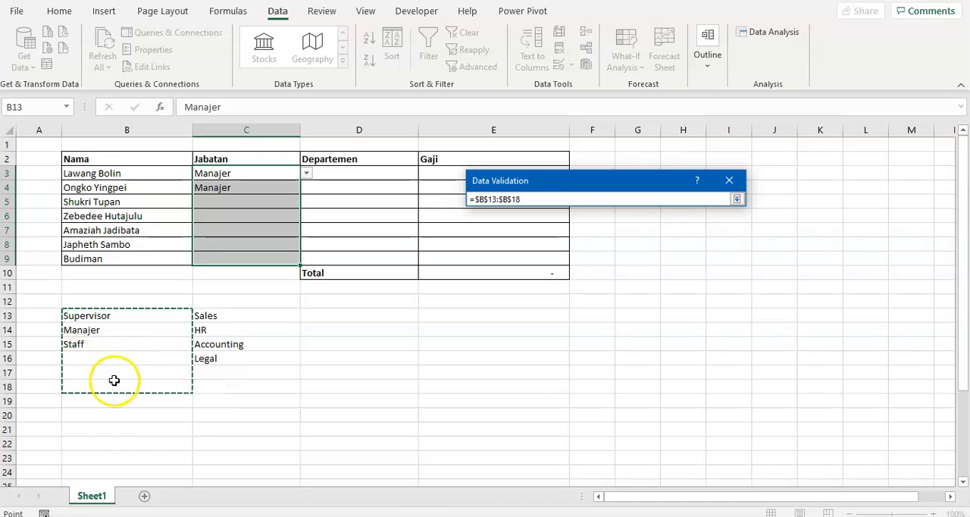
click(735, 198)
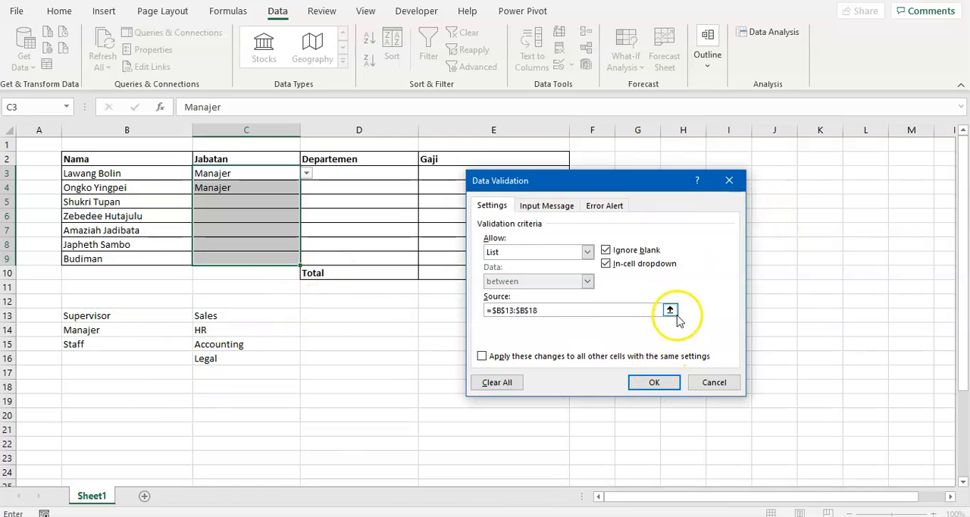
click(670, 310)
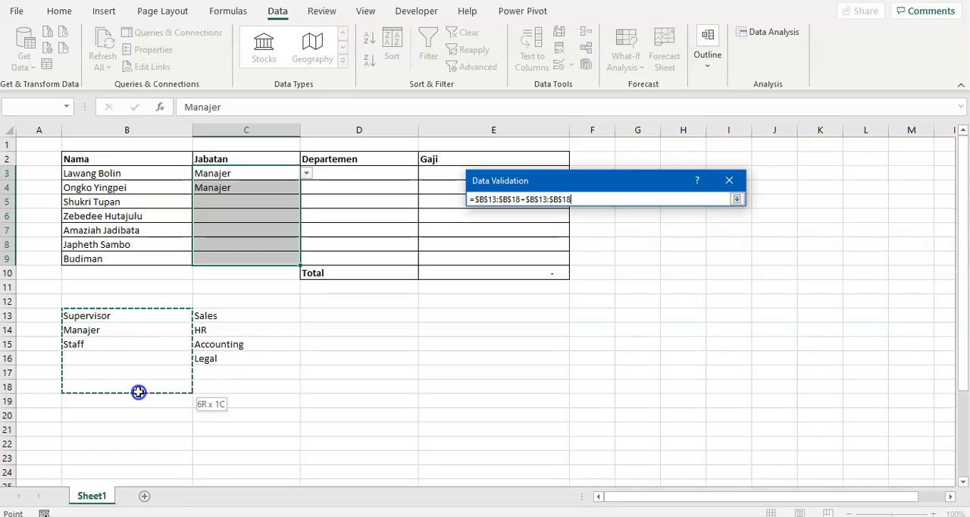
drag(138, 392, 137, 414)
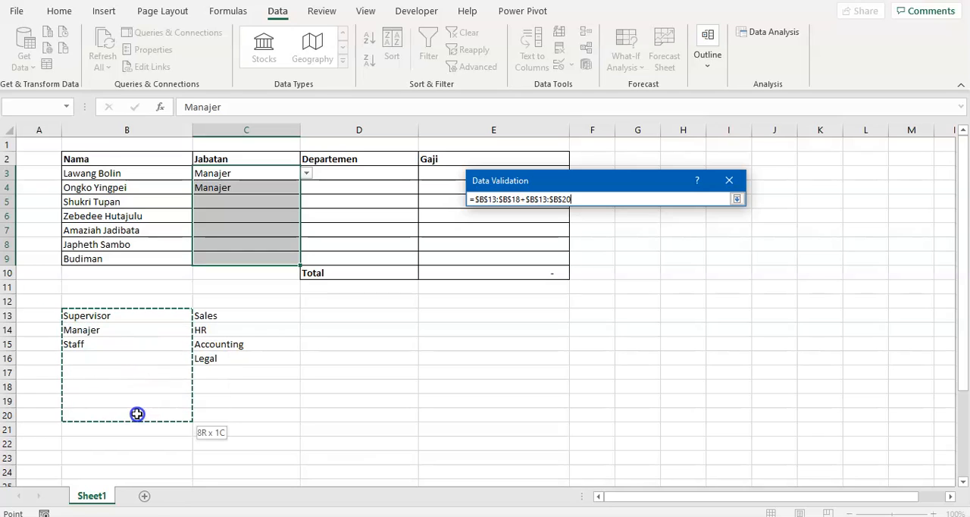
click(735, 199)
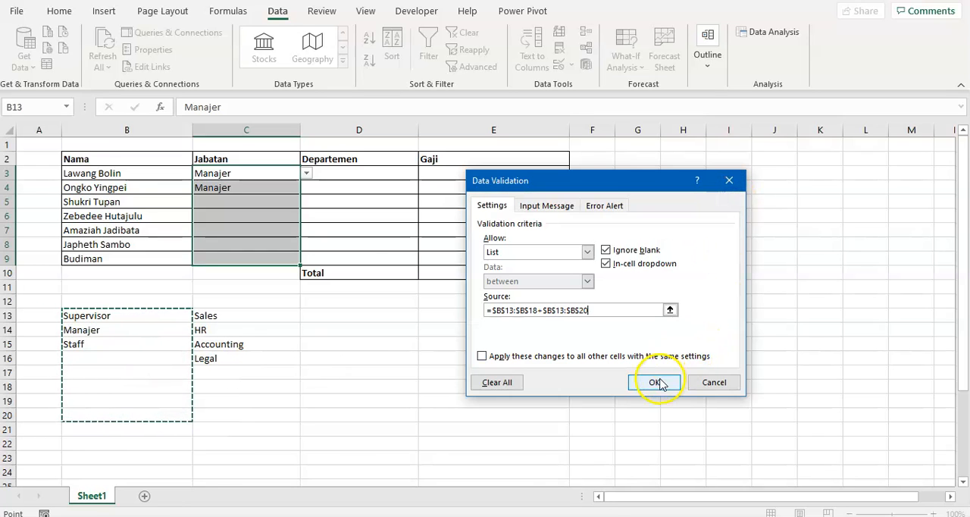
- Replace the Jabatan list source with =$B$13:$B$20 and apply the validation
drag(651, 310, 442, 298)
key(BackSpace)
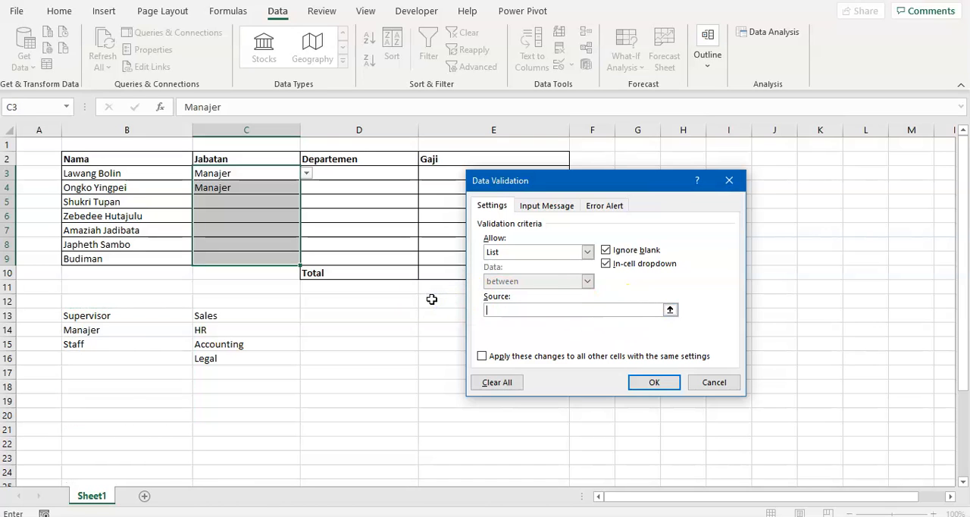
drag(156, 316, 132, 415)
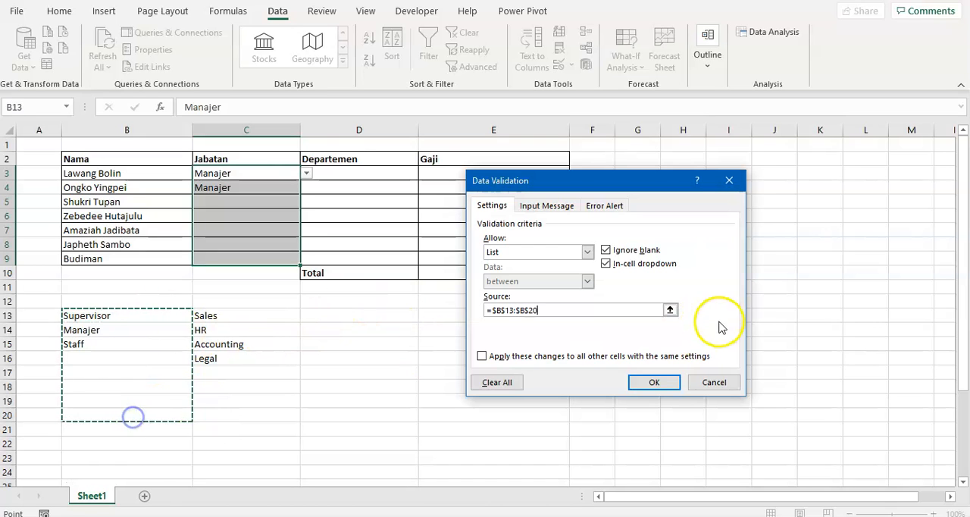
click(654, 382)
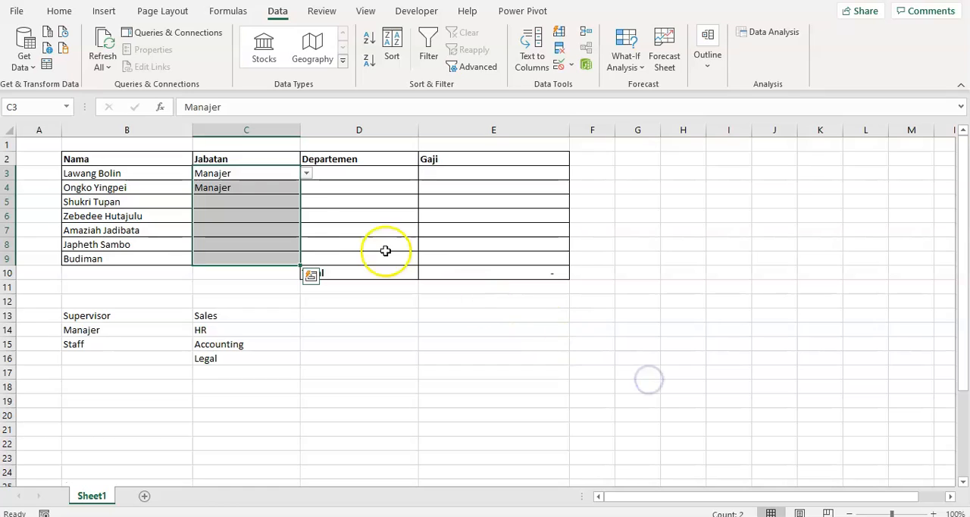
- Pick a blank entry from the dropdown list of C3 and set the cell back to Manajer
click(259, 212)
click(262, 188)
click(265, 170)
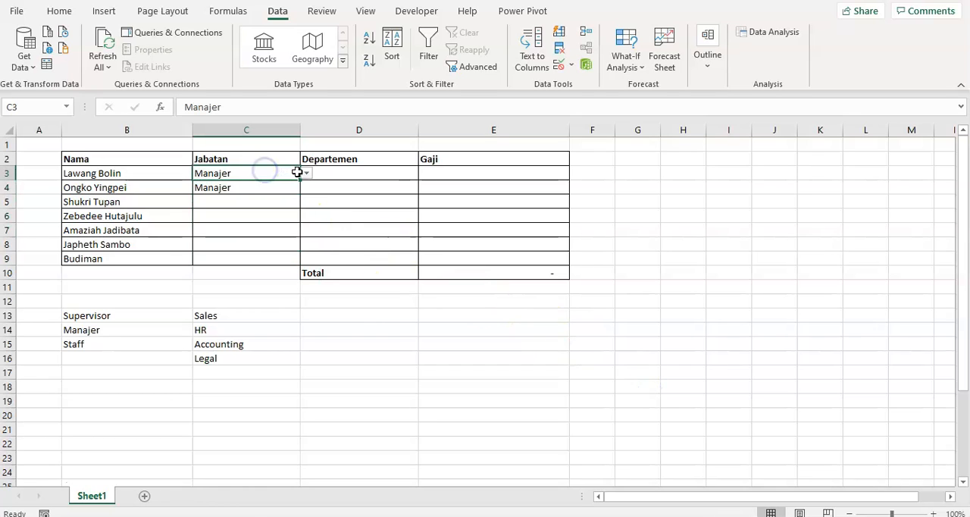
click(306, 174)
click(256, 217)
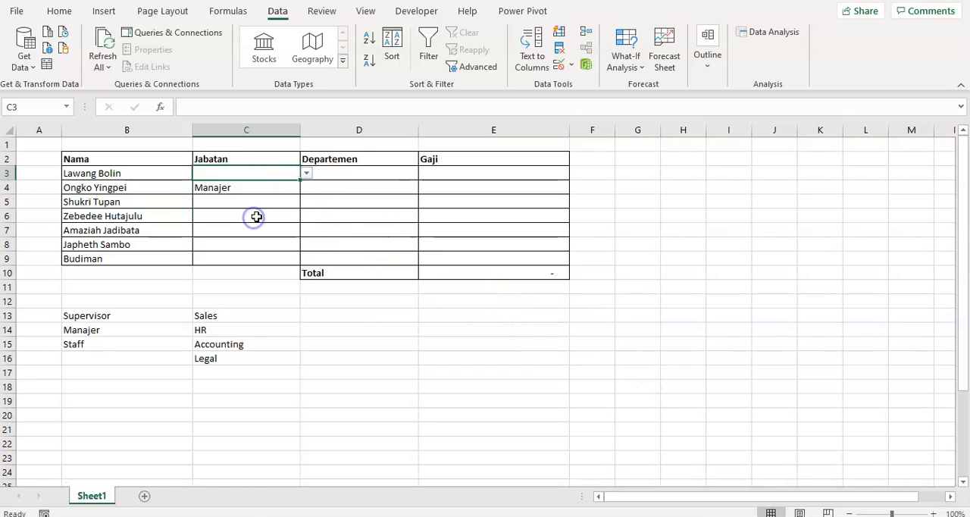
click(306, 174)
click(265, 195)
click(260, 186)
click(259, 173)
click(250, 199)
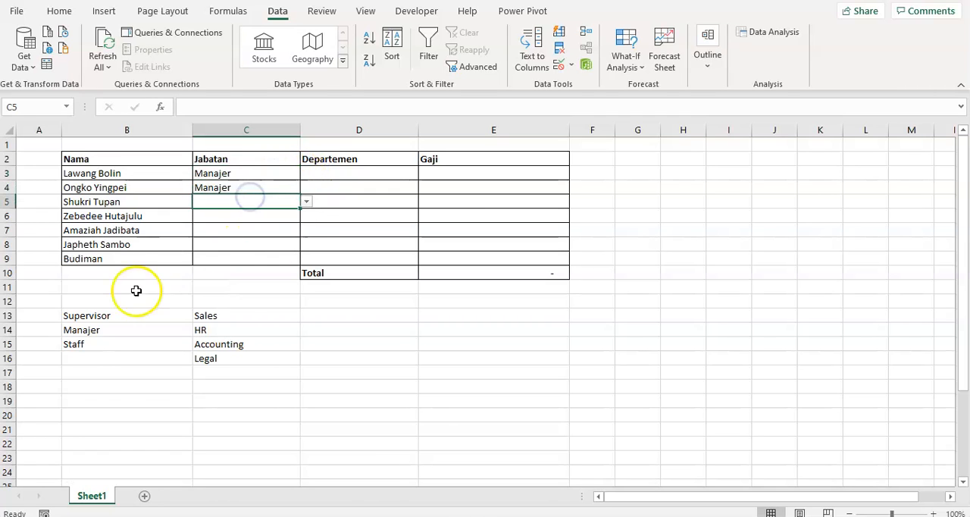
- Add Operator to the position list in cell B16, below Staff
click(82, 356)
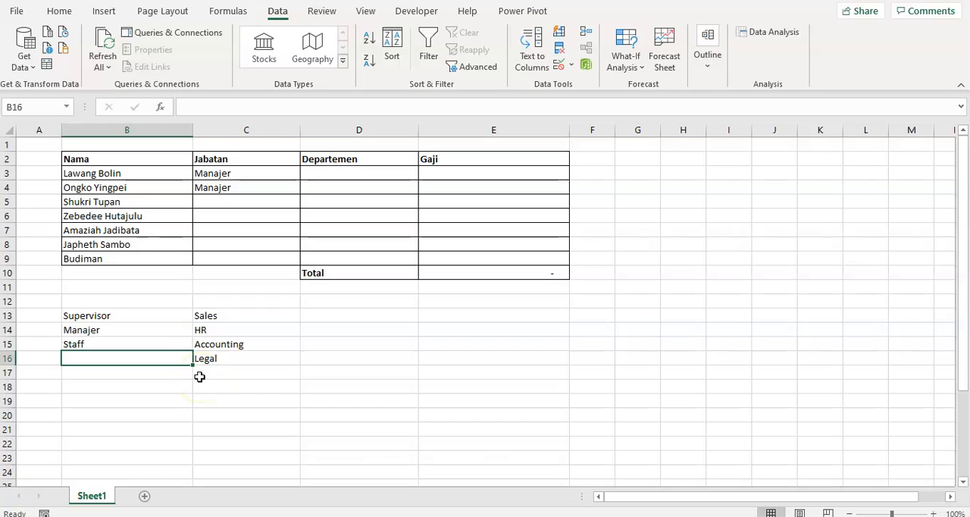
text(S)
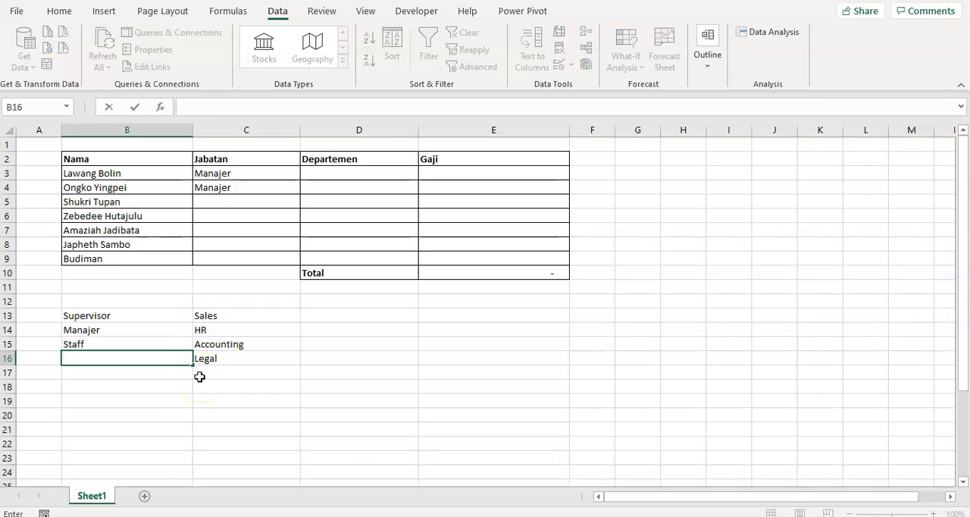
text(perator)
key(Return)
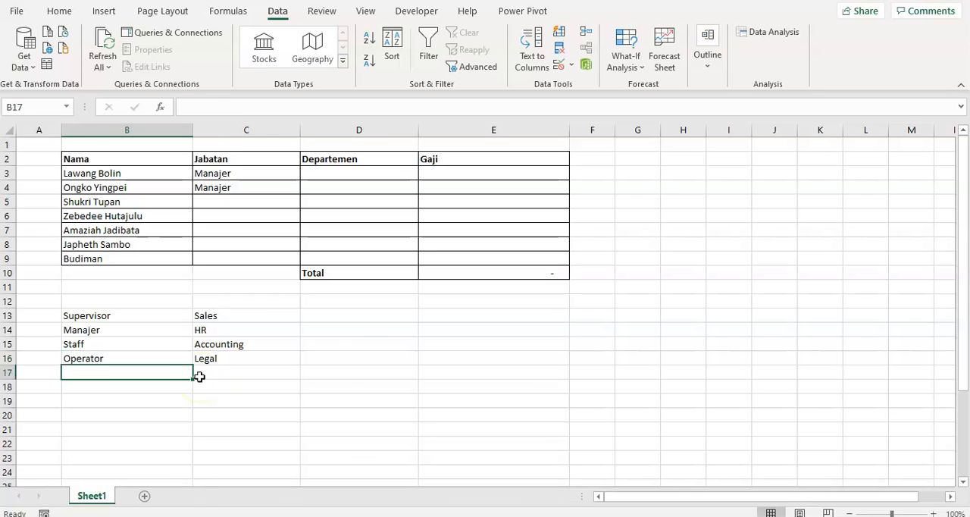
- Choose Operator from the in-cell dropdown list of C3 in the Jabatan column
click(263, 172)
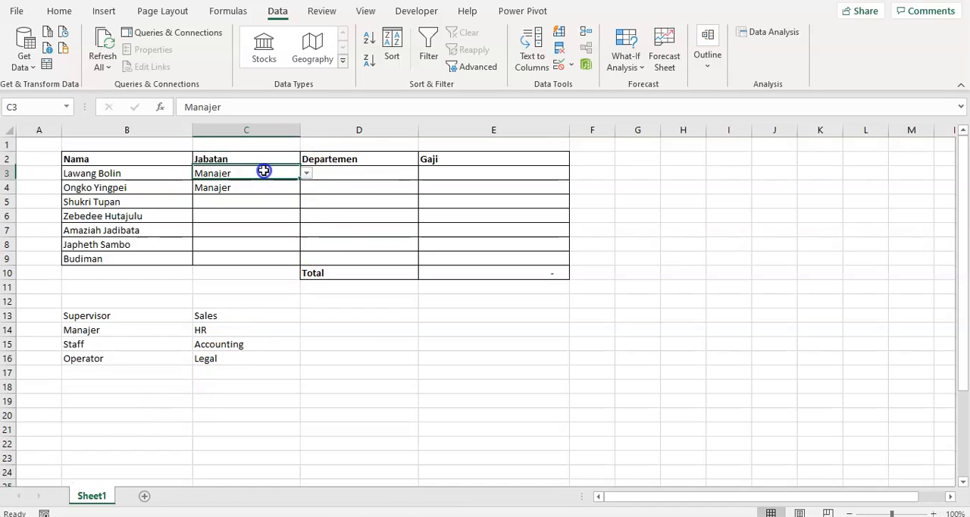
click(306, 173)
click(224, 215)
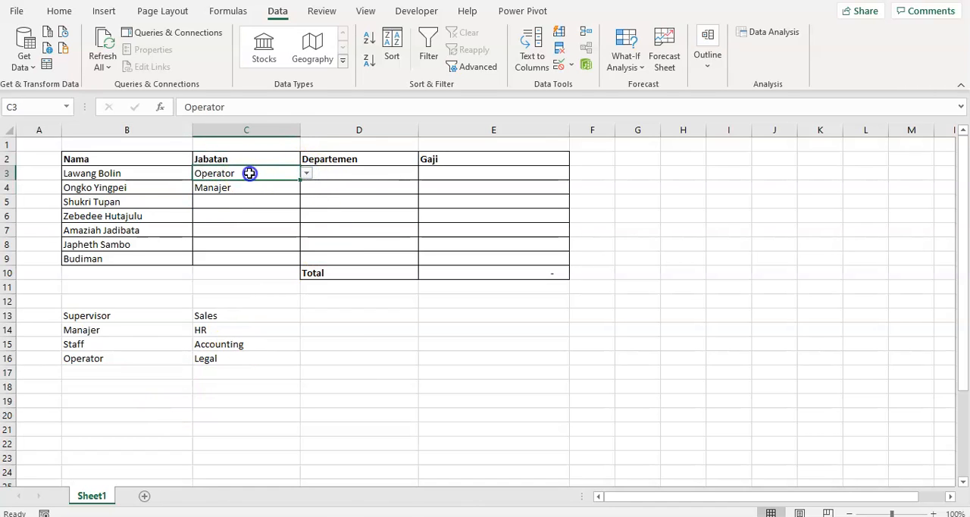
click(260, 188)
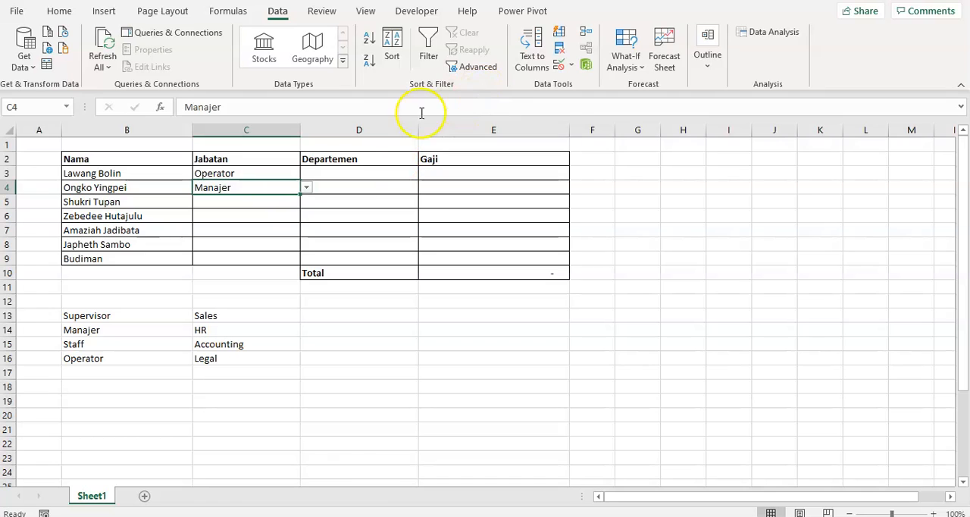
click(370, 172)
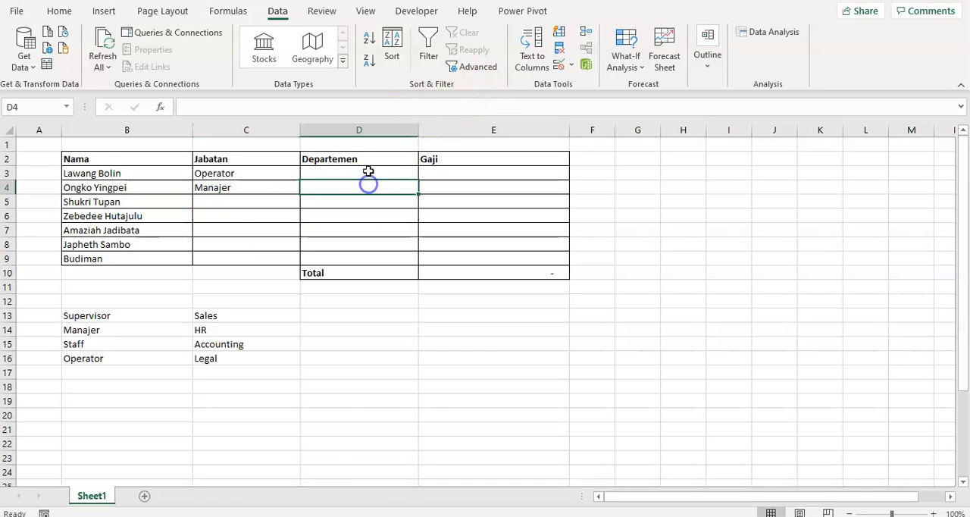
click(560, 65)
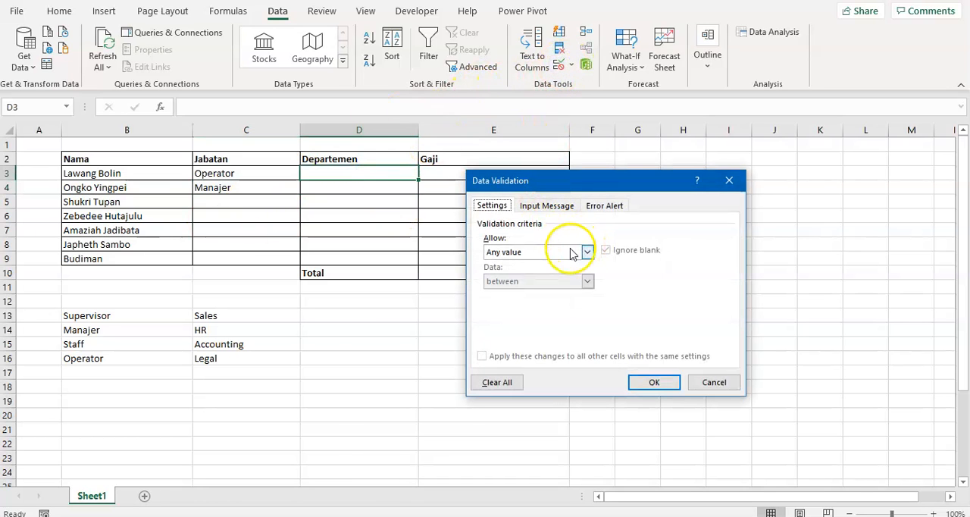
click(718, 383)
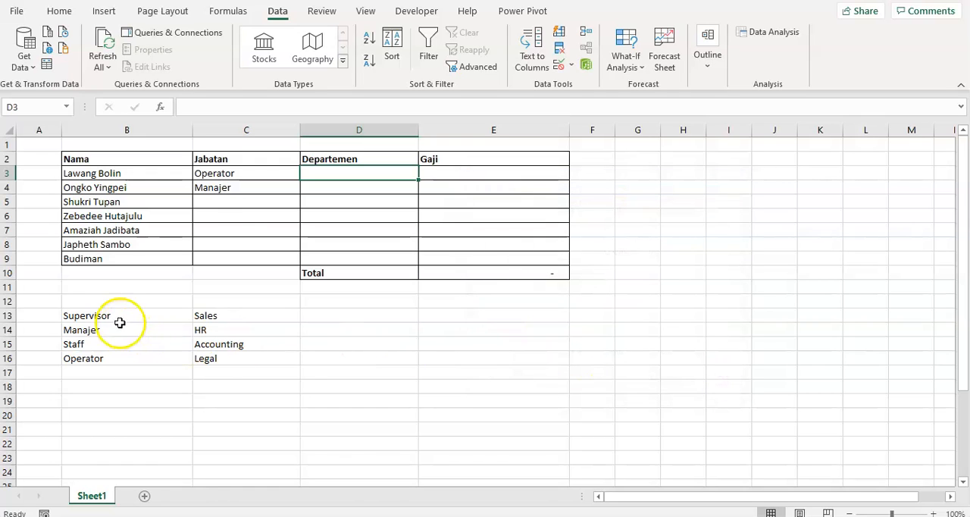
- Review the Data Validation settings of cell C3 and close them without changes
click(250, 173)
click(561, 66)
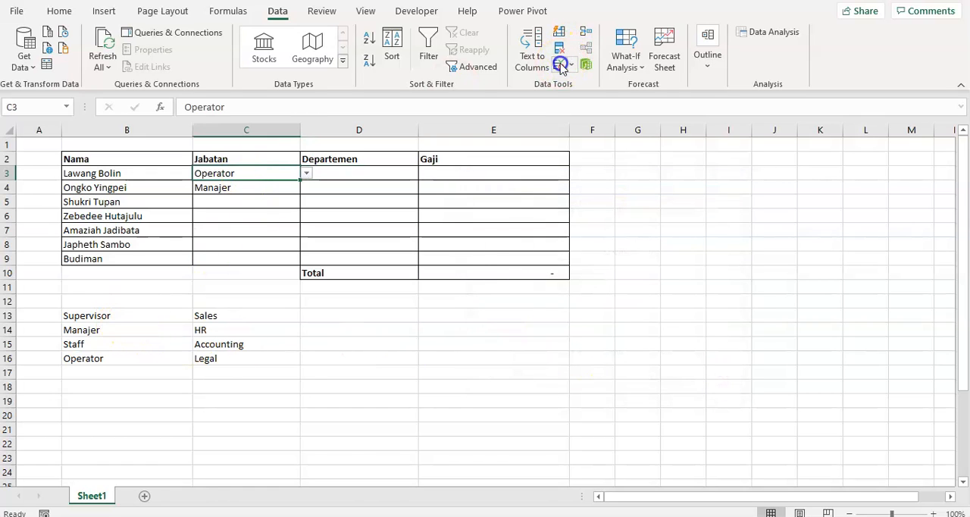
click(724, 383)
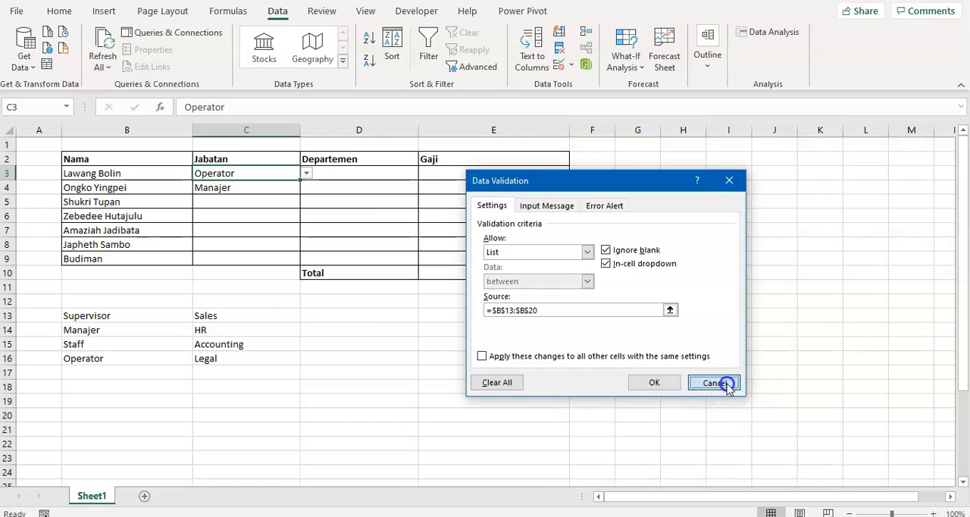
- Open Data Validation for the Departemen cells D3:D9 and allow List
click(347, 173)
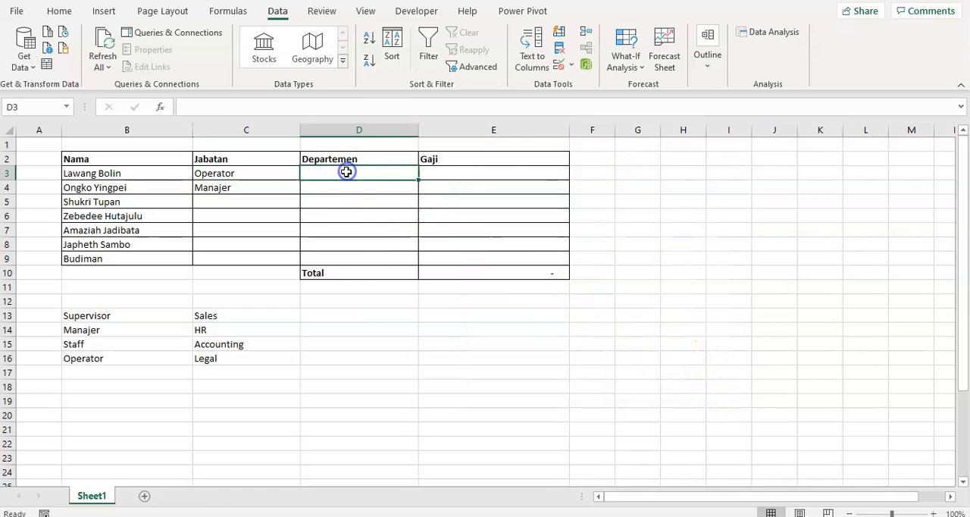
shift+click(354, 257)
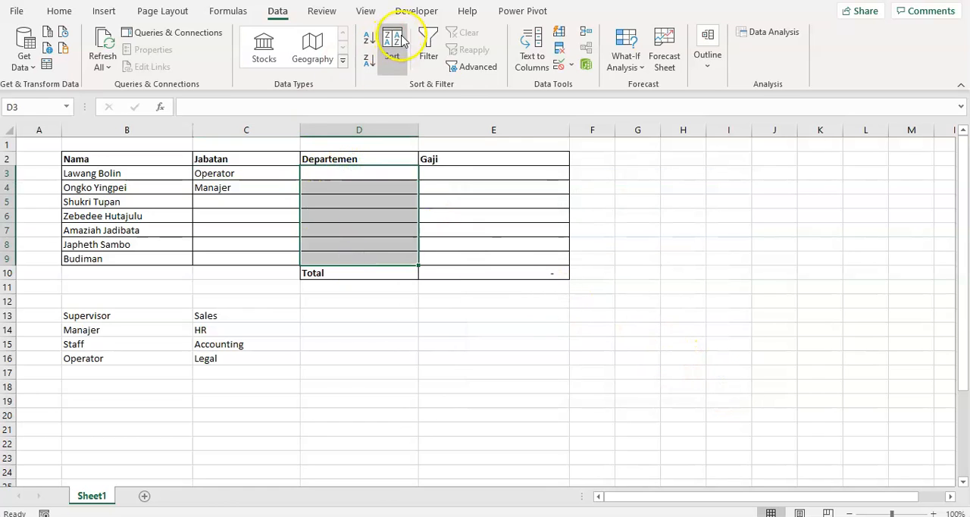
click(559, 64)
click(548, 253)
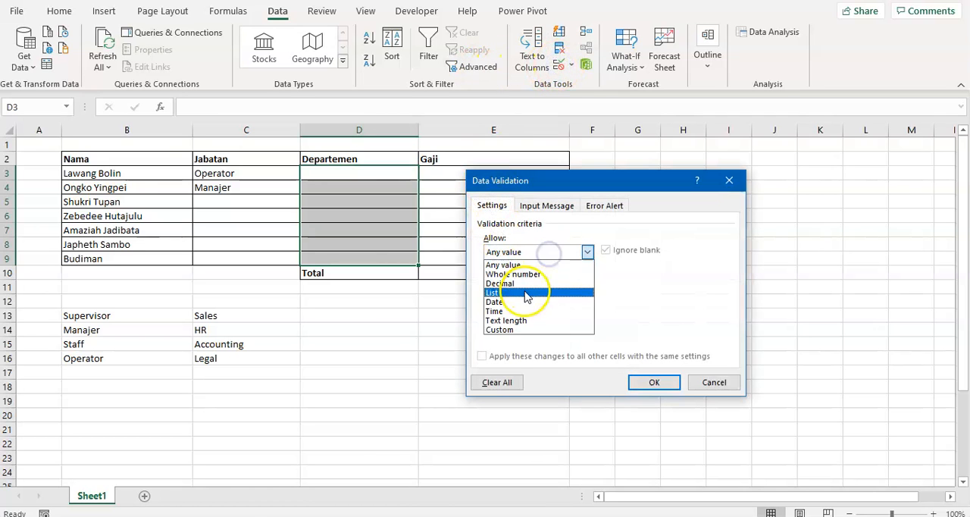
click(494, 293)
- Set the Departemen list source to =$C$13:$C$16 and apply the validation
click(670, 310)
drag(231, 315, 236, 361)
click(736, 199)
click(660, 381)
click(397, 230)
- Try HR and Accounting from the dropdown list of D3 and leave the cell set to Legal
click(390, 171)
click(424, 175)
click(384, 195)
click(424, 174)
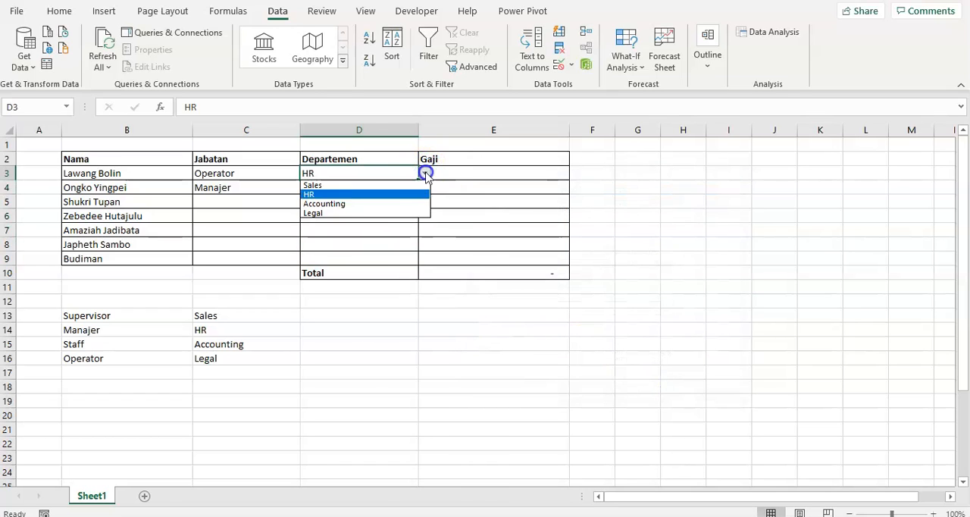
click(364, 203)
click(424, 173)
click(384, 213)
click(353, 247)
- Turn off the In-cell dropdown option in the Data Validation of cell D3 and apply it
click(368, 176)
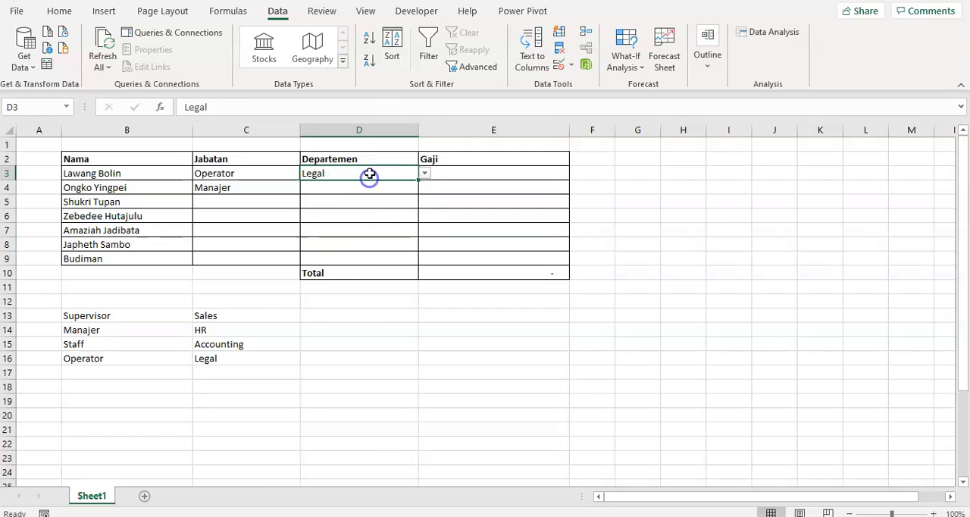
click(559, 66)
click(606, 264)
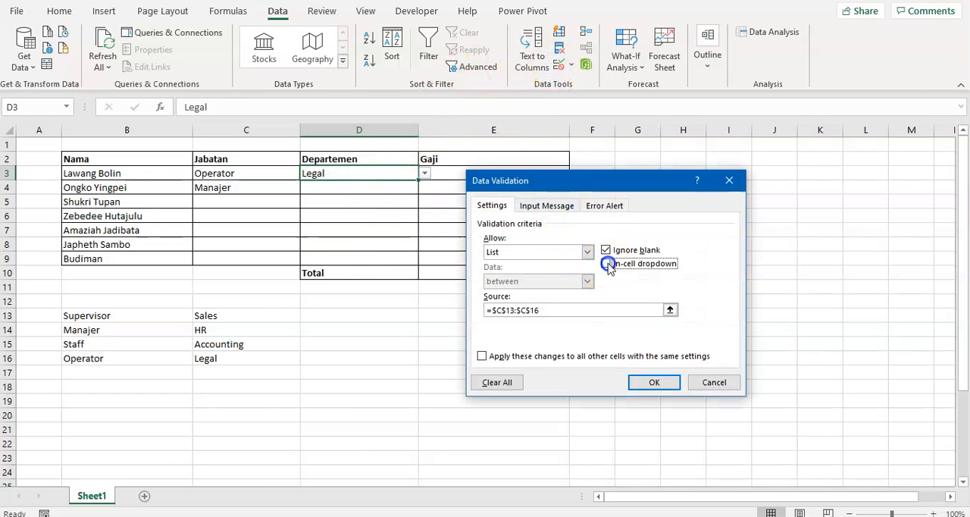
click(642, 383)
- Try to enter Supervs in the Departemen cell D3 to test its list rule, and cancel the entry
click(404, 225)
click(384, 170)
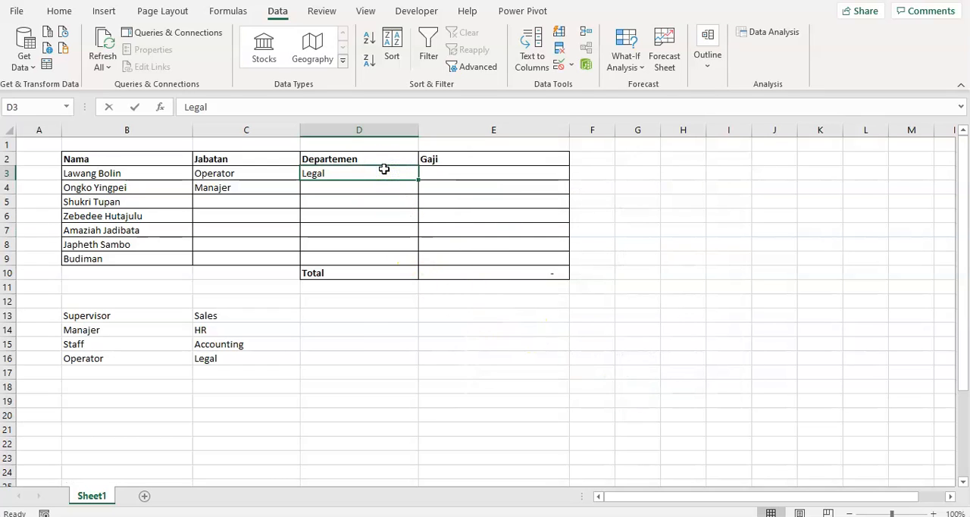
key(BackSpace)
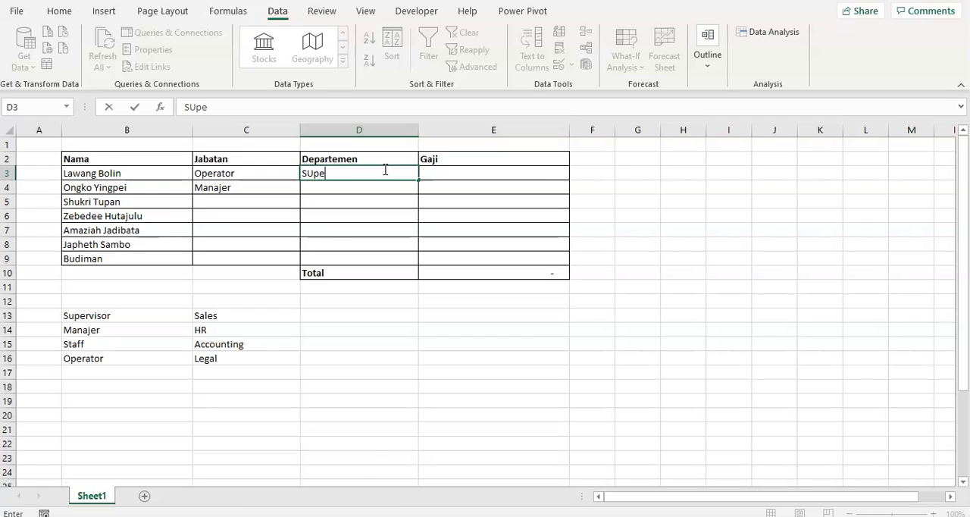
text(SUpervs)
key(Return)
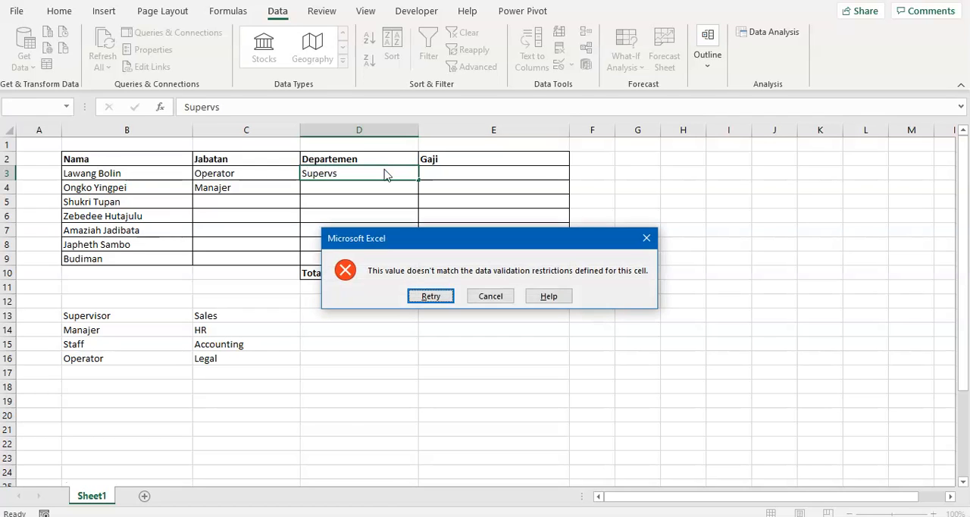
key(Return)
key(Escape)
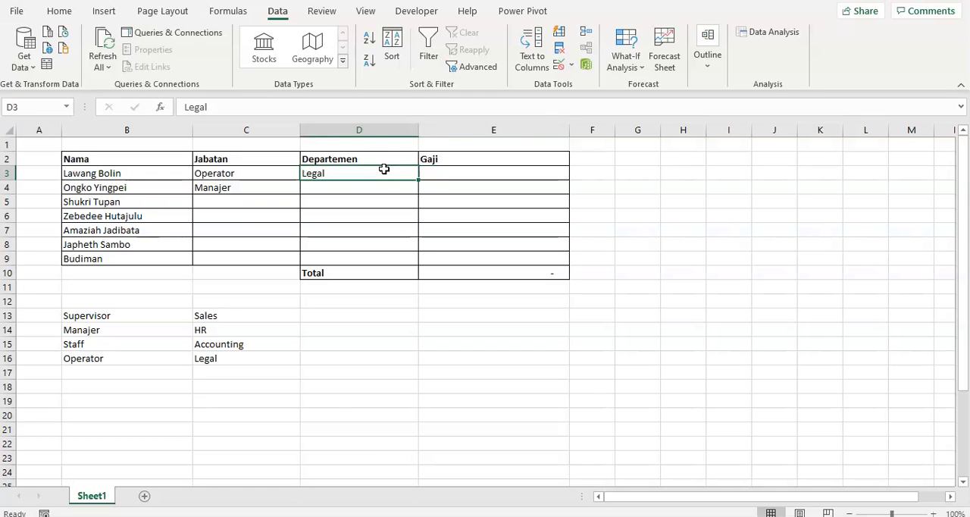
- Give D3's validation a Stop alert titled "Salah input" reading "Datanya salah" and an input message titled "Departemen" reading "Isikan dengan departemen Anda"
click(559, 66)
click(602, 206)
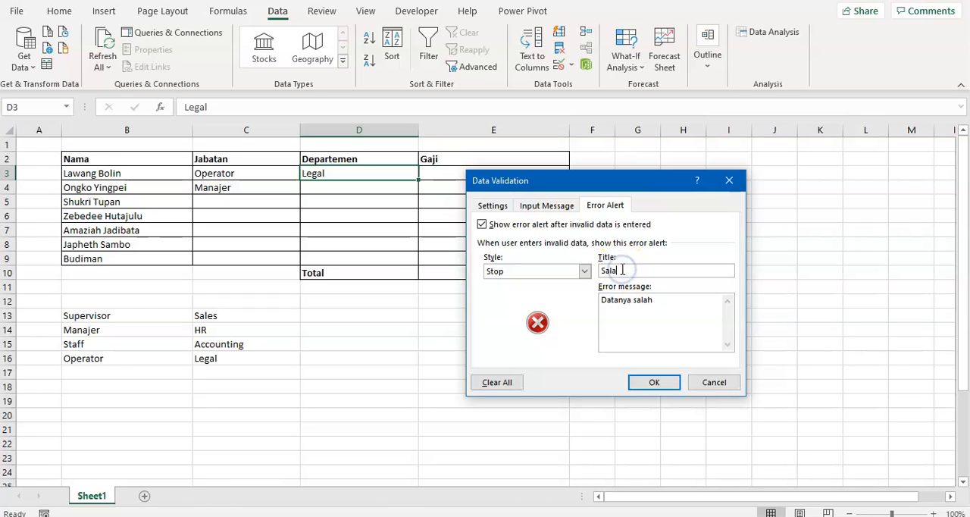
click(539, 206)
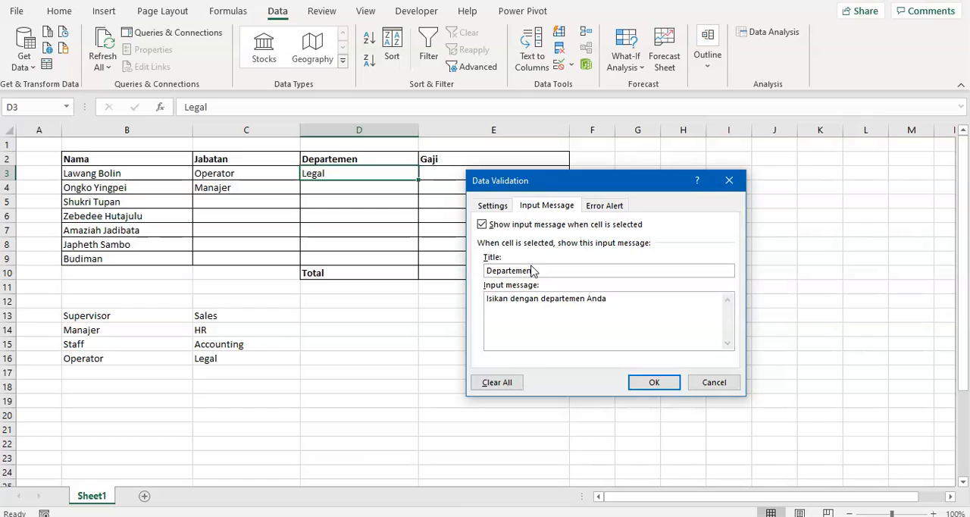
click(654, 381)
- Check the input message on cell D3 and compare it with the other Departemen cells
click(558, 384)
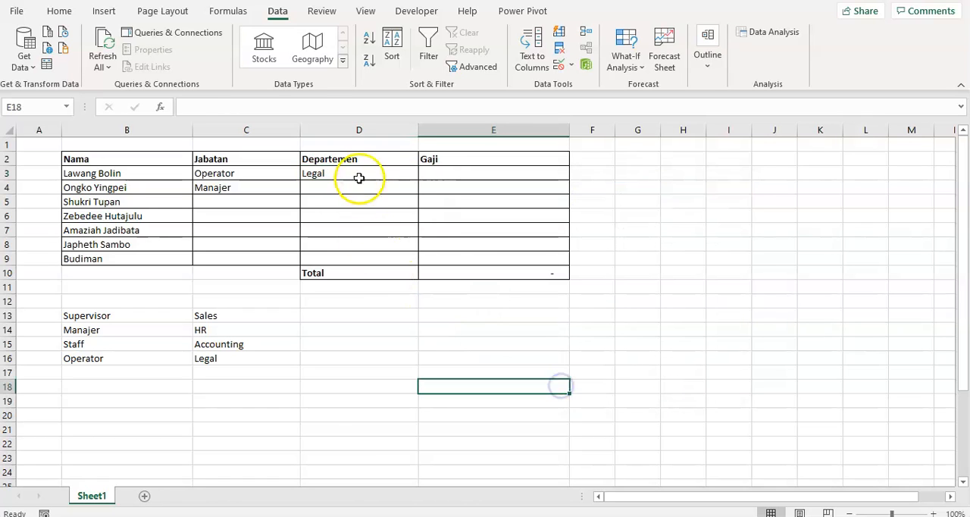
click(362, 175)
click(340, 186)
click(365, 173)
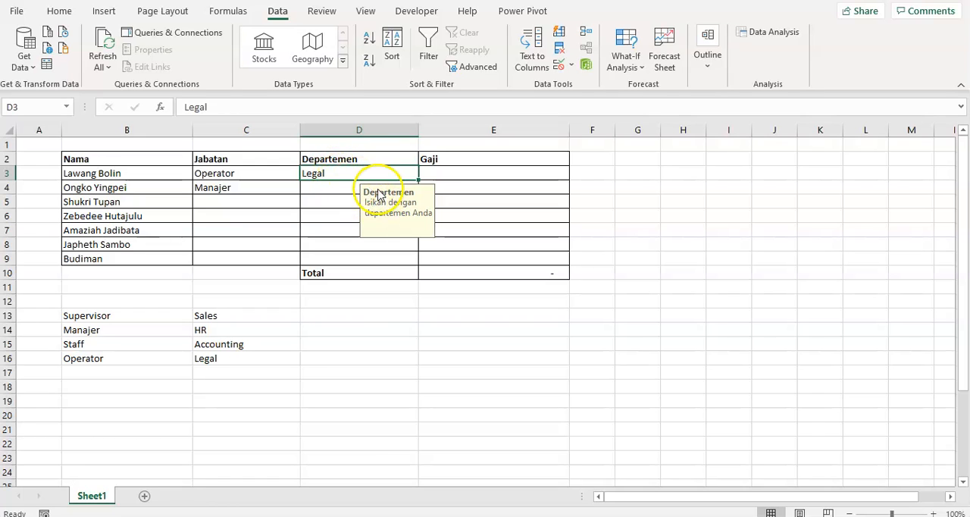
click(329, 189)
click(330, 175)
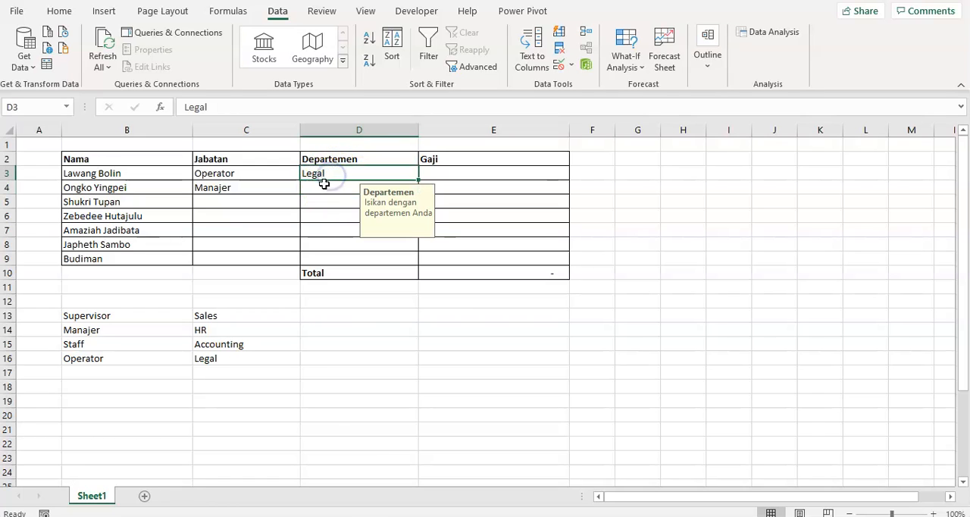
click(326, 189)
click(340, 213)
click(341, 188)
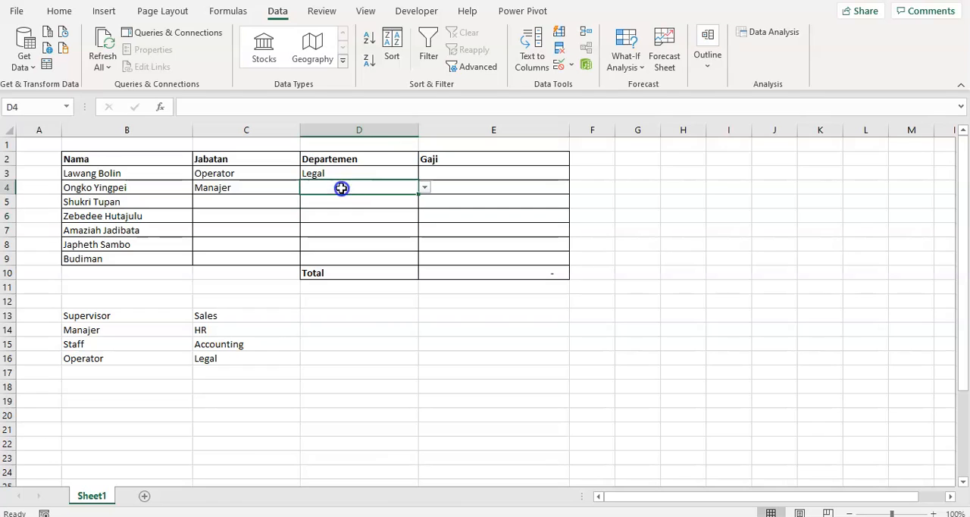
click(346, 174)
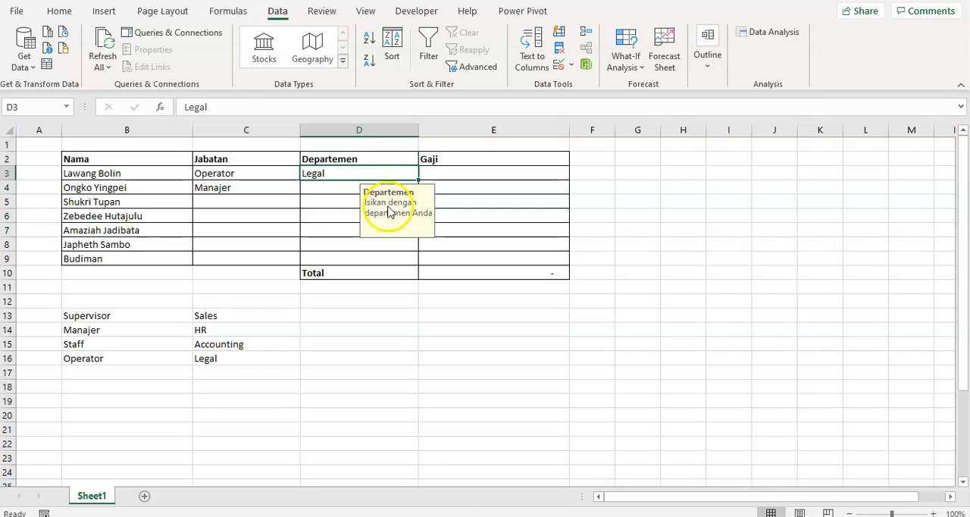
- Copy the Legal entry and validation of D3 down through D9 and check the filled cells
drag(415, 181, 412, 264)
click(374, 349)
click(315, 225)
click(328, 192)
click(351, 231)
click(343, 269)
click(324, 234)
click(336, 190)
click(340, 242)
click(340, 189)
- Fill the Jabatan value Manajer from C4 down through C9
click(251, 173)
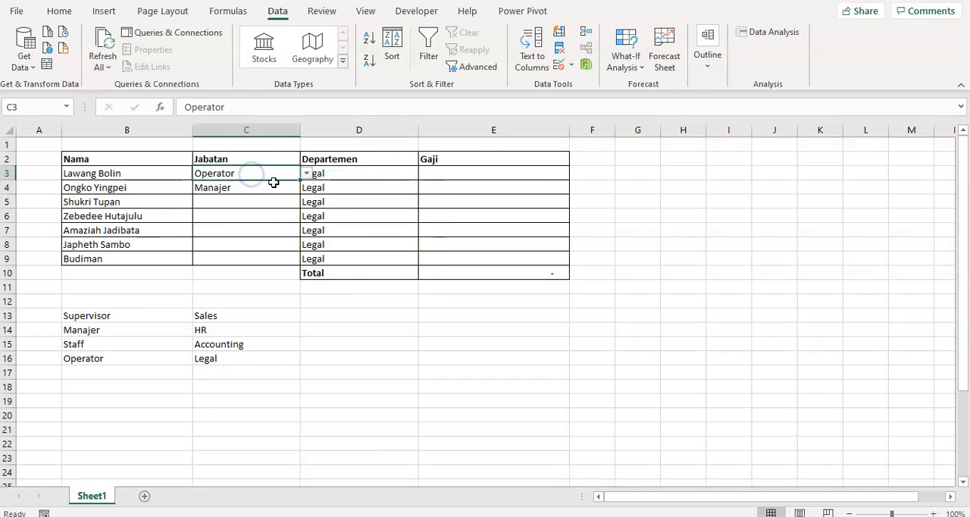
click(274, 217)
click(274, 259)
click(262, 189)
drag(300, 195, 297, 265)
click(278, 313)
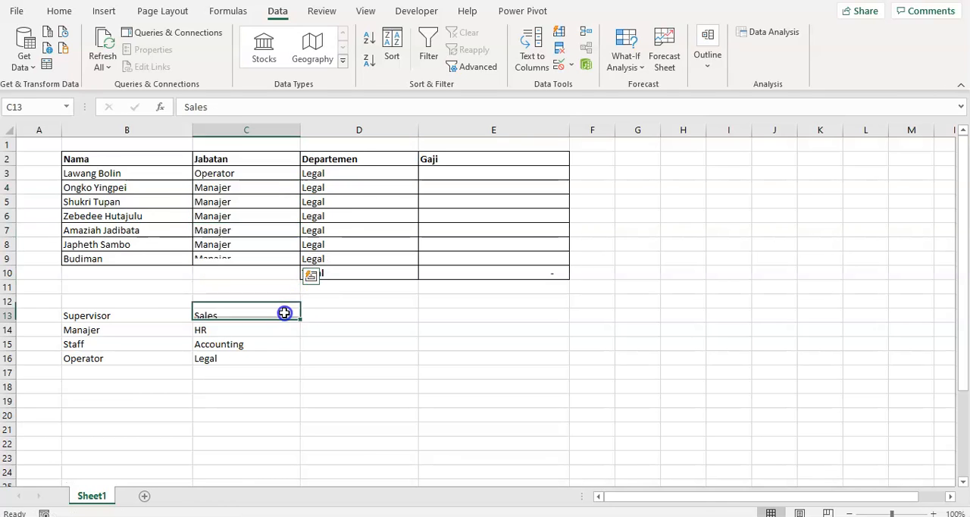
click(495, 217)
click(447, 185)
click(446, 173)
click(337, 176)
click(471, 188)
click(474, 173)
click(504, 258)
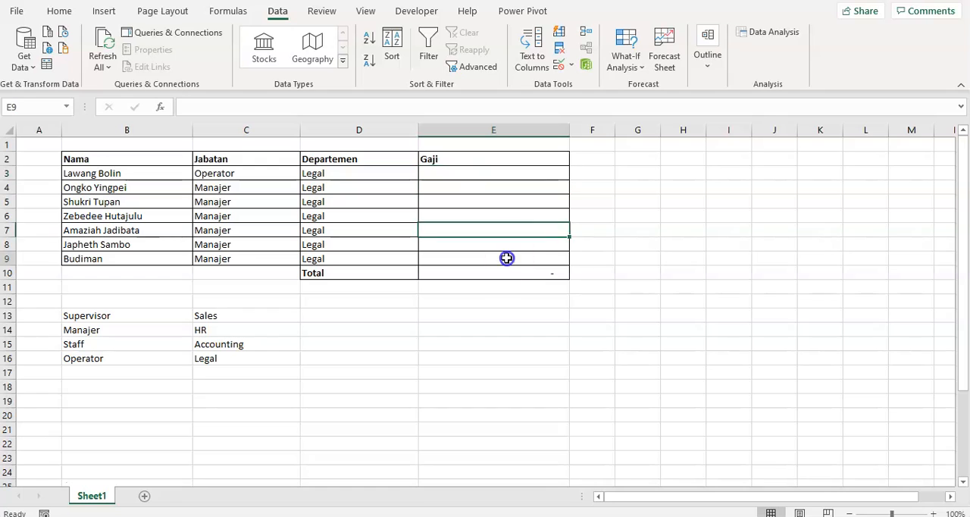
- Open Data Validation for the Gaji cells E3:E9 and allow whole numbers with the between condition
drag(505, 175, 520, 258)
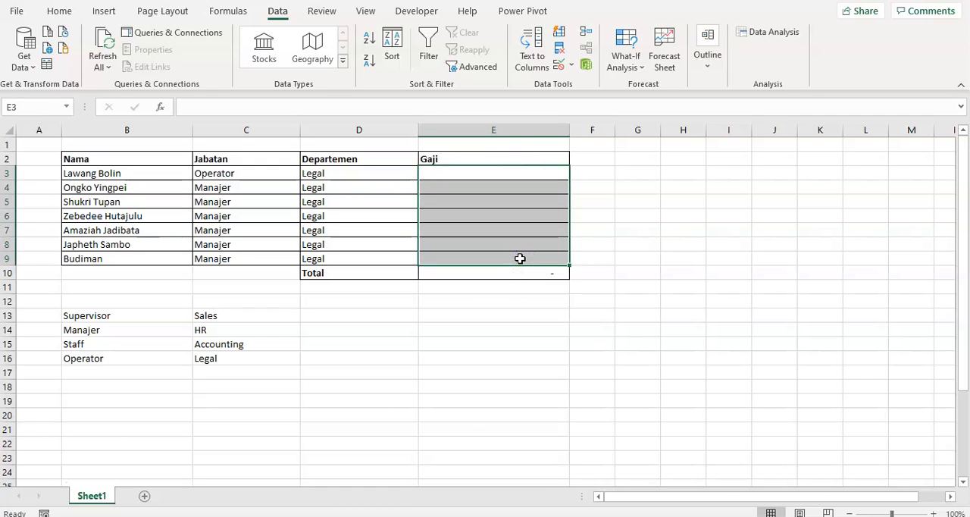
click(569, 66)
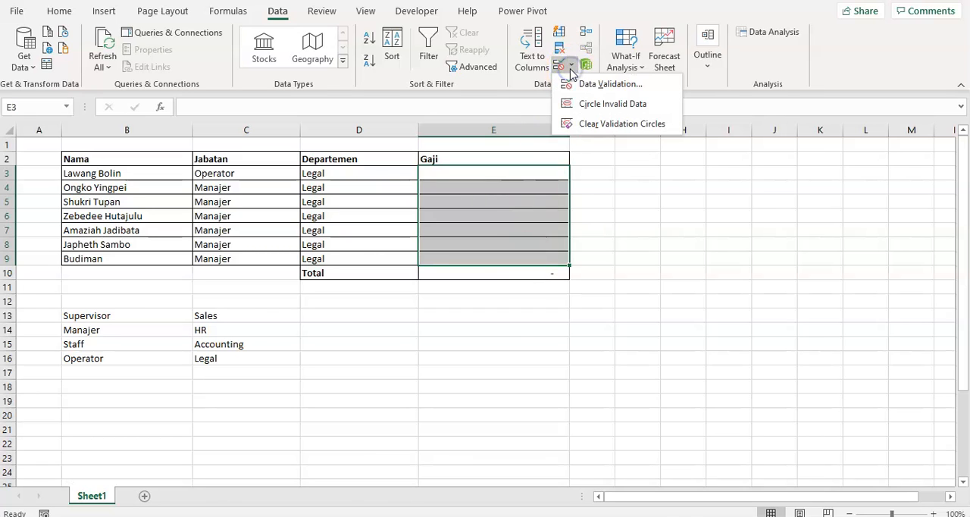
click(569, 83)
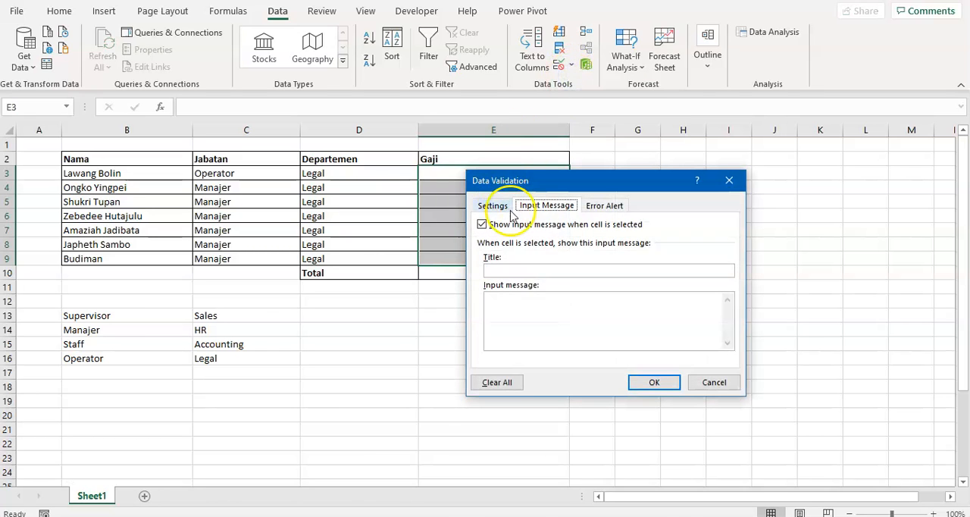
click(494, 205)
click(563, 250)
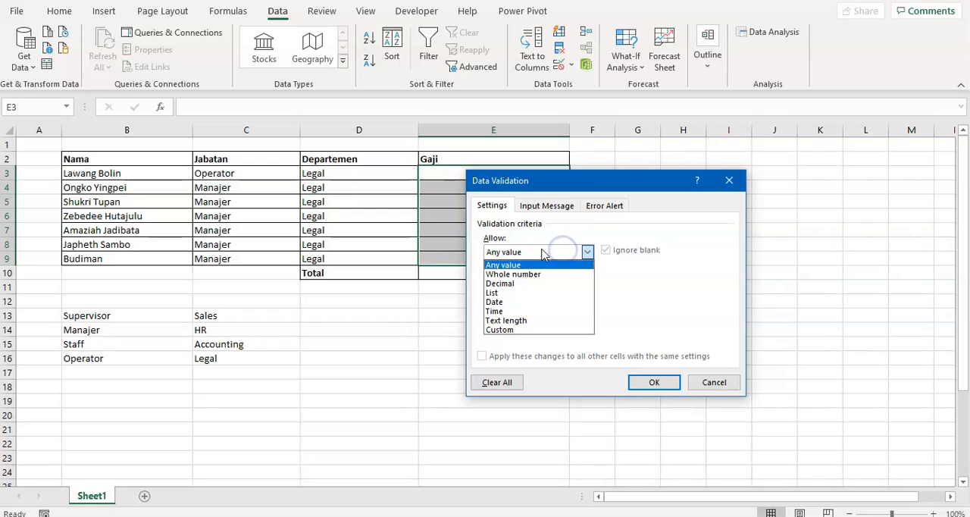
click(515, 274)
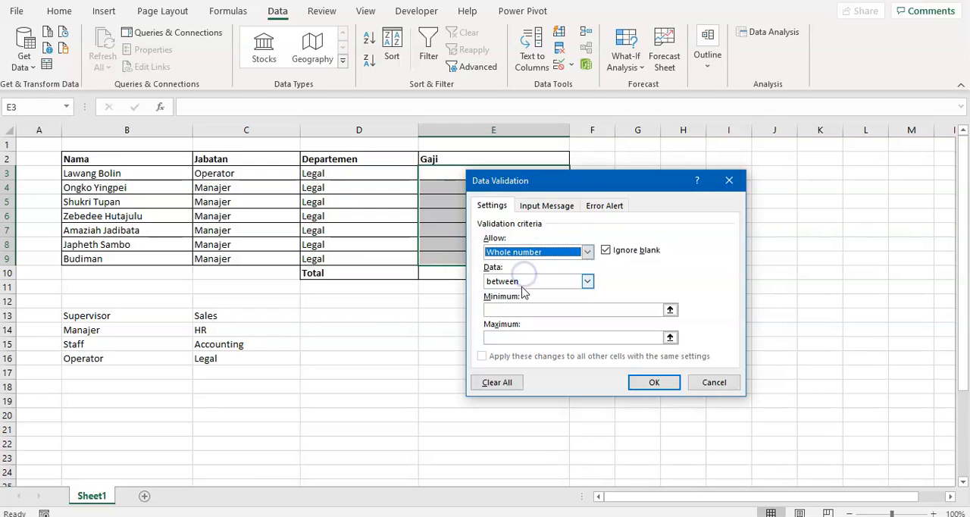
click(529, 283)
click(530, 294)
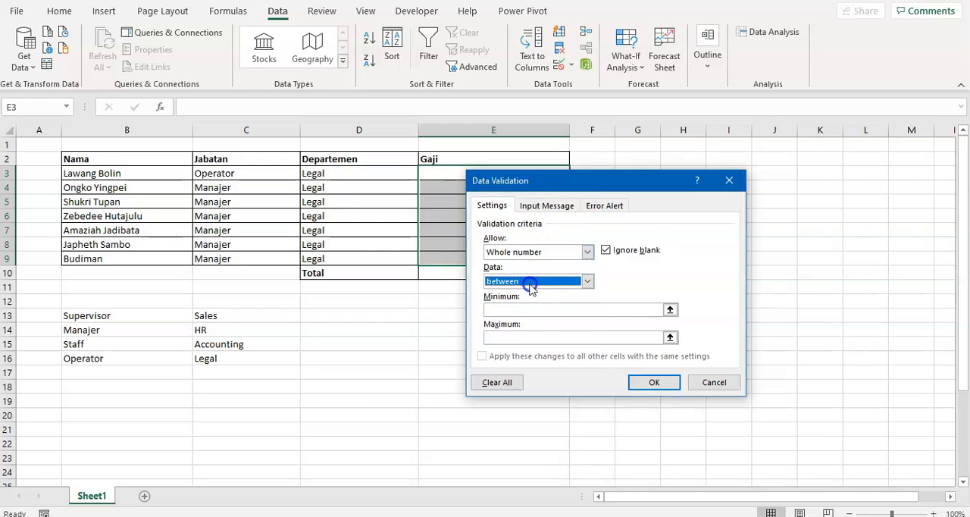
- Set the Gaji minimum to 3500000 and the maximum to 10000000, and apply the validation
click(528, 309)
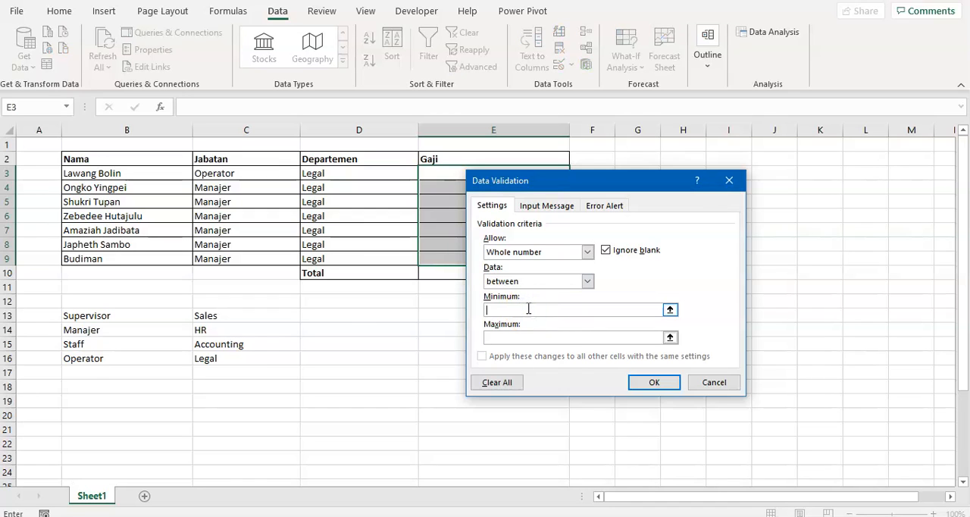
click(557, 336)
text(10)
key(BackSpace)
key(BackSpace)
click(558, 308)
text(3500000)
click(645, 388)
drag(561, 394, 559, 388)
- Try to enter 11000000 as the Gaji in E4 and cancel the entry
click(474, 188)
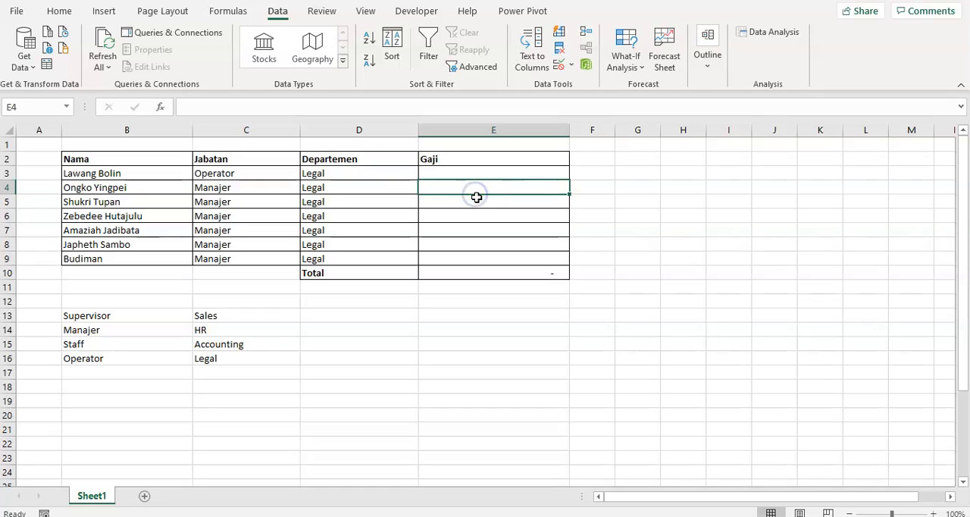
text(8)
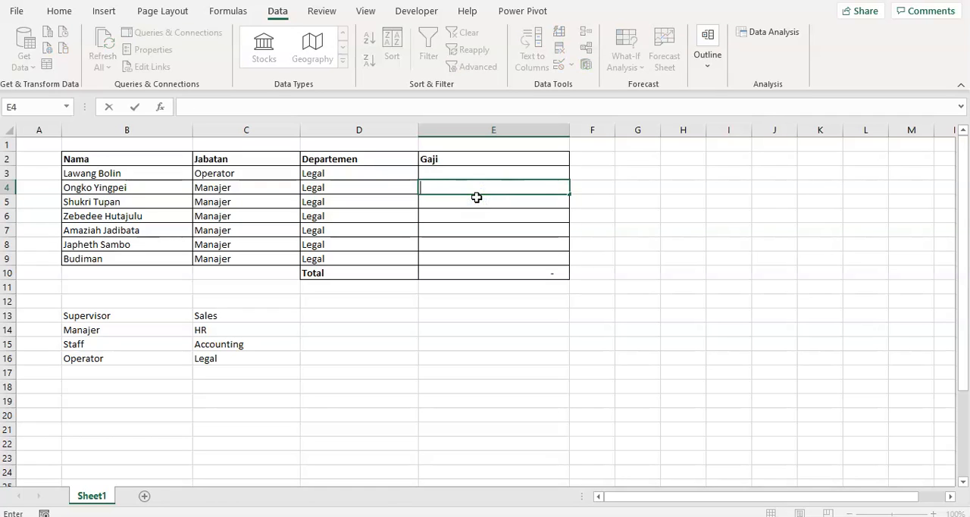
key(BackSpace)
key(BackSpace)
text(000000)
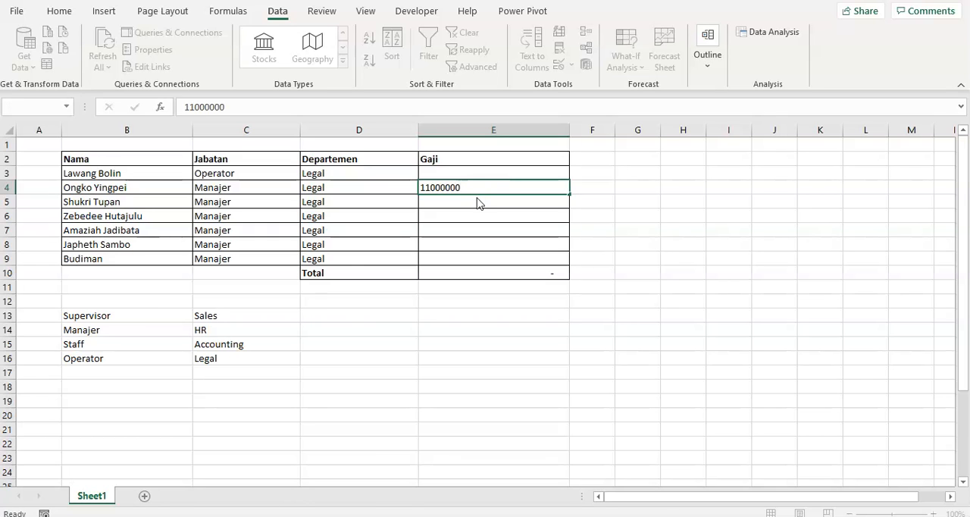
key(Return)
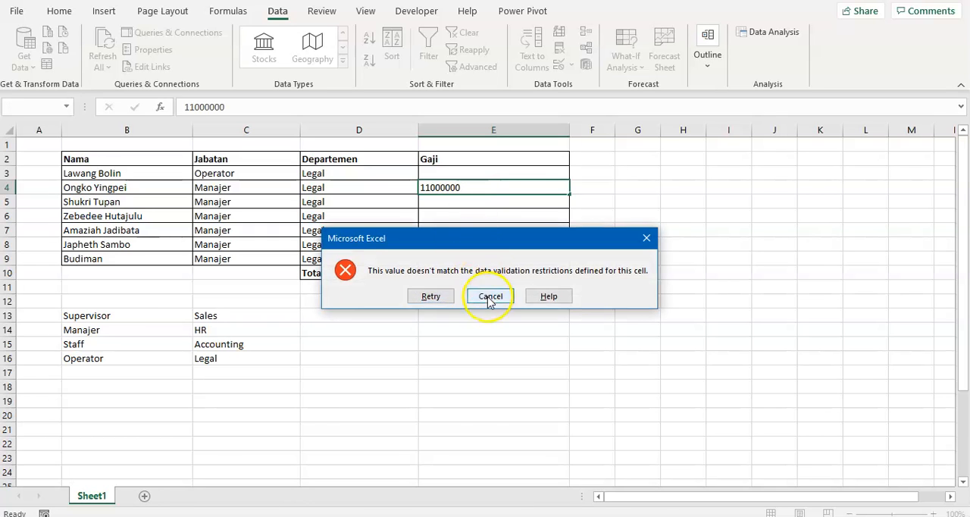
click(490, 295)
click(476, 241)
- Try to enter 1000 and 45000000 as the Gaji in E4, and cancel the entry
click(464, 189)
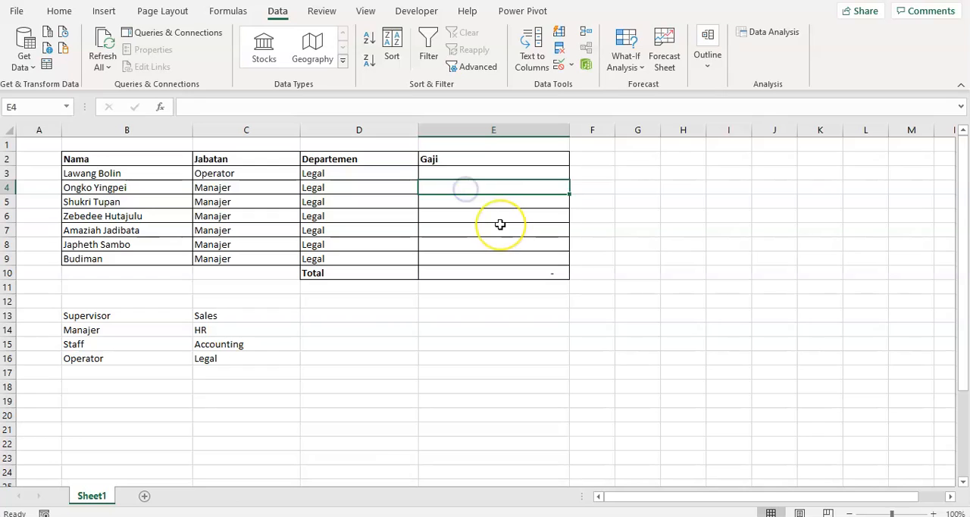
text(1000)
key(Return)
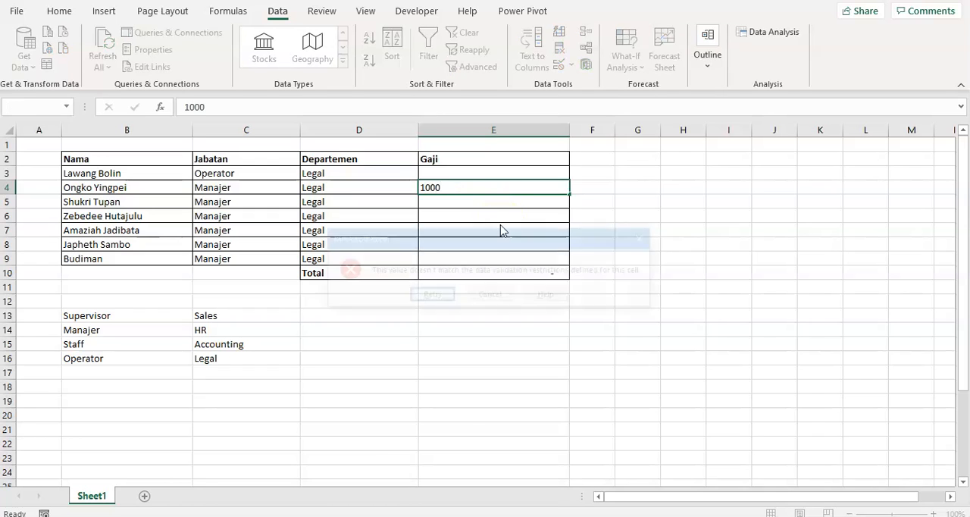
key(Return)
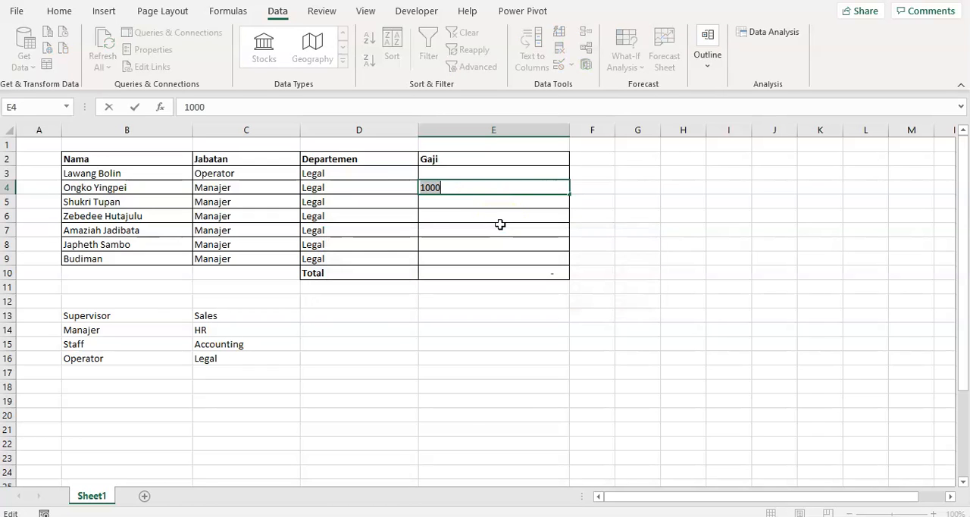
text(4)
key(Return)
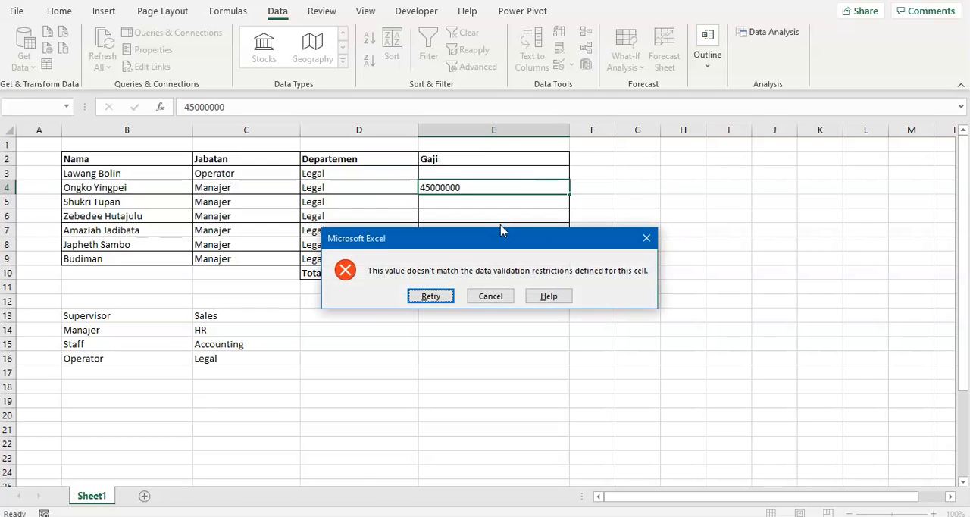
key(Return)
key(Right)
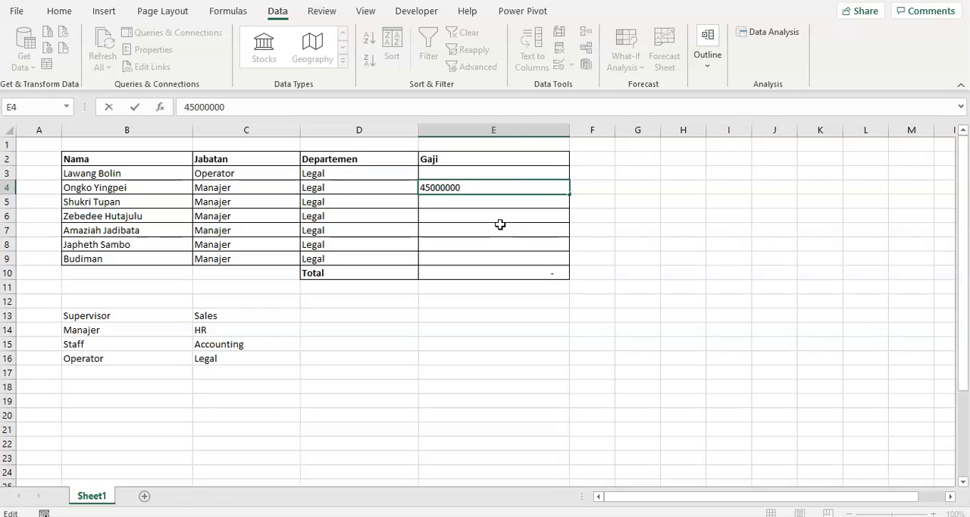
key(Return)
key(Return)
key(Escape)
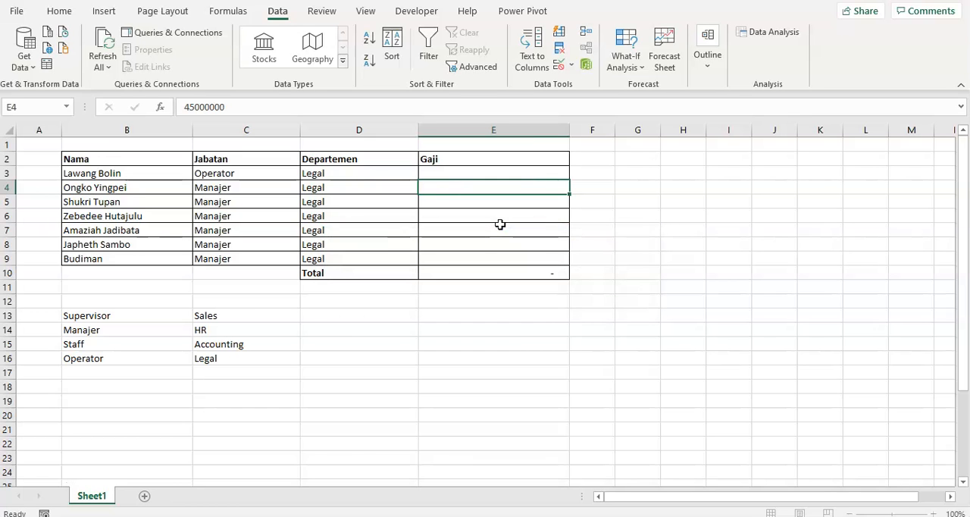
- Review the minimum and maximum limits in E4's Data Validation settings and close the dialog
click(560, 69)
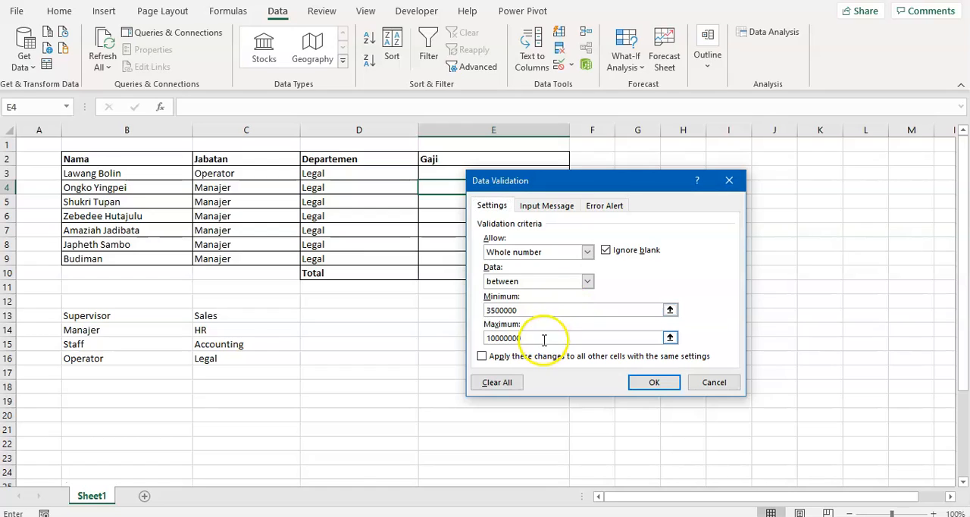
click(543, 339)
drag(492, 338, 502, 339)
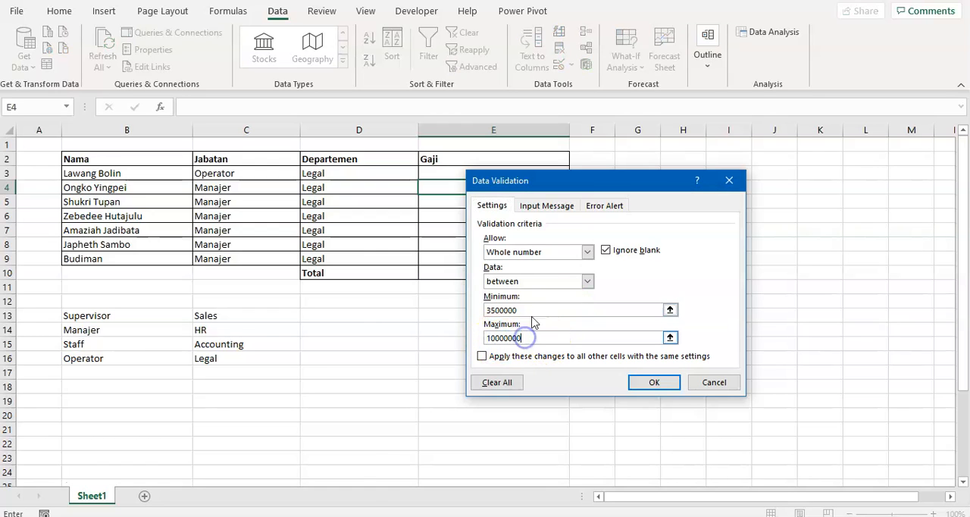
drag(520, 309, 479, 310)
click(658, 384)
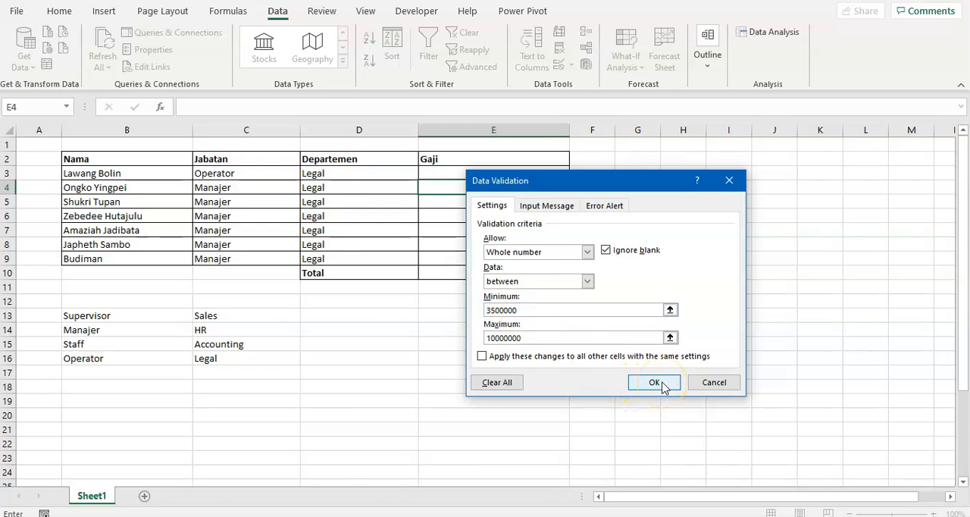
- Apply E4's whole-number validation to all other cells with the same settings
click(481, 356)
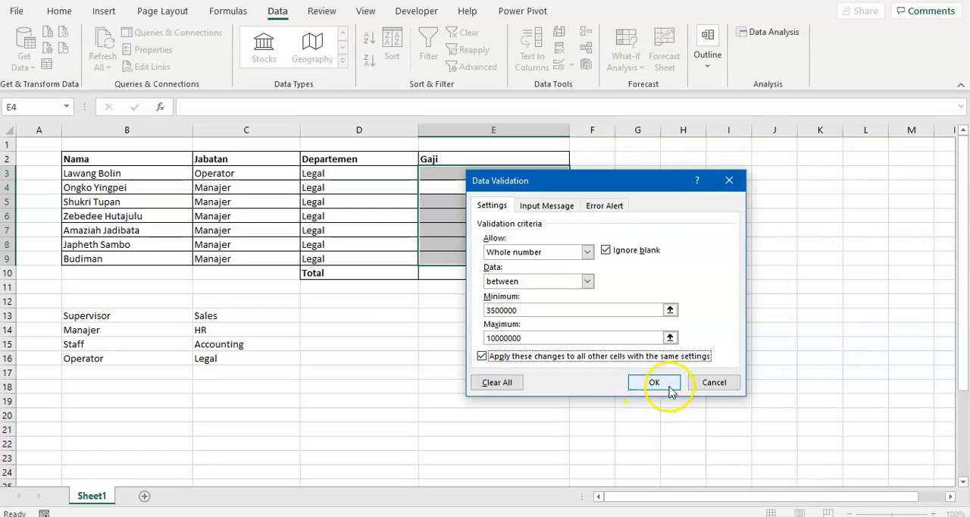
click(657, 383)
click(556, 345)
- Test the Gaji rule by entering 8000000 in E4
click(507, 226)
click(508, 192)
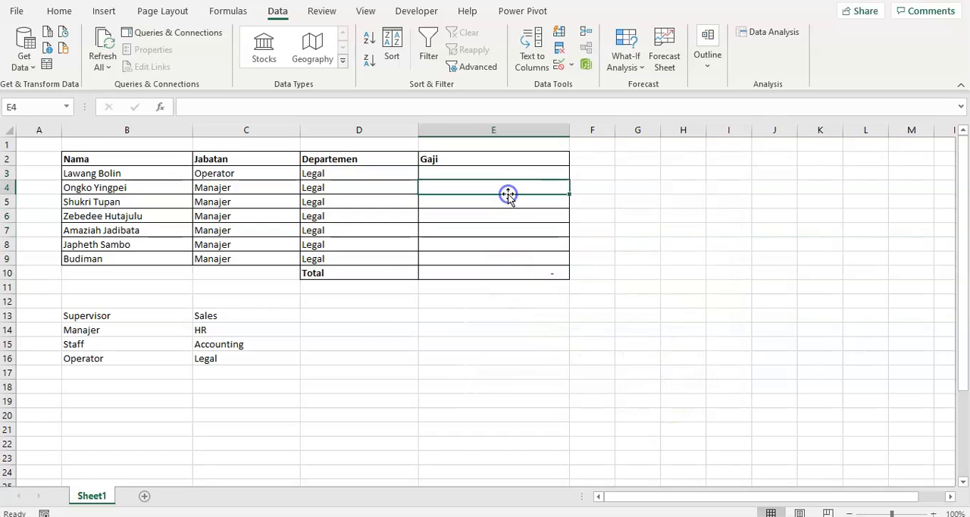
text(8.000.0)
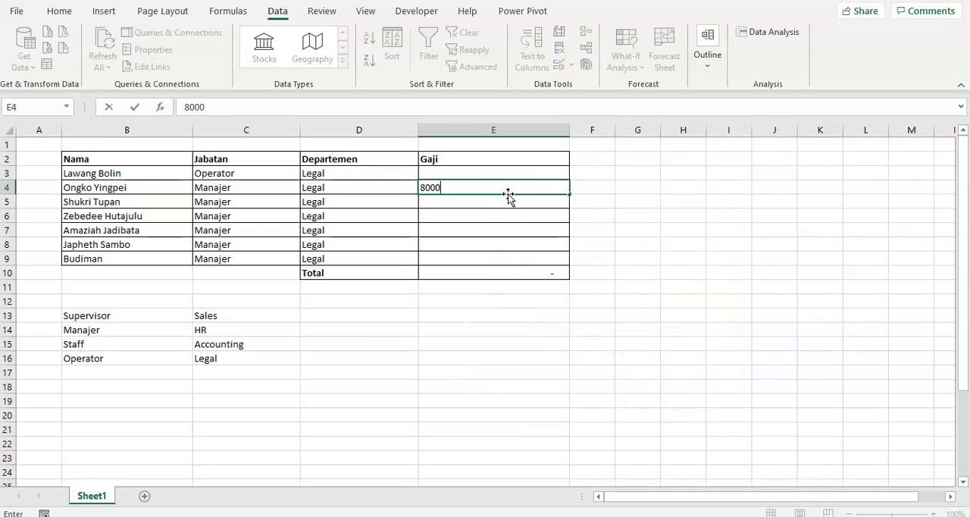
text(000)
key(Return)
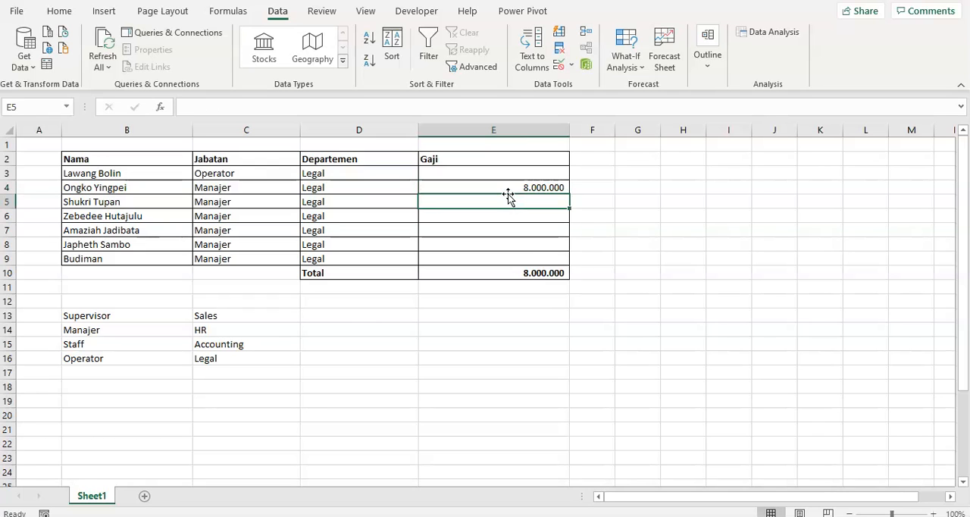
- Test the Gaji rule by entering 4500000 in E5, and clear the test entries in E4 and E5
key(Return)
key(Up)
text(4.500.)
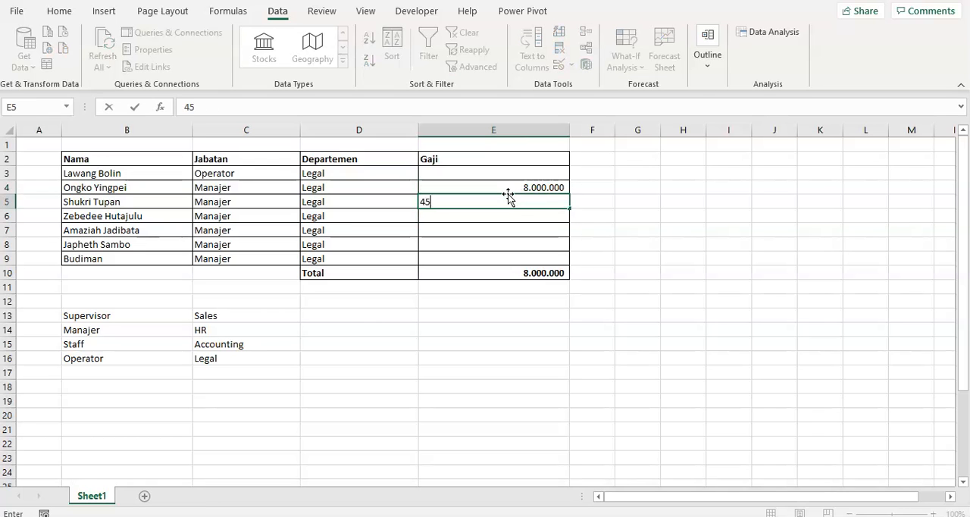
text(0000)
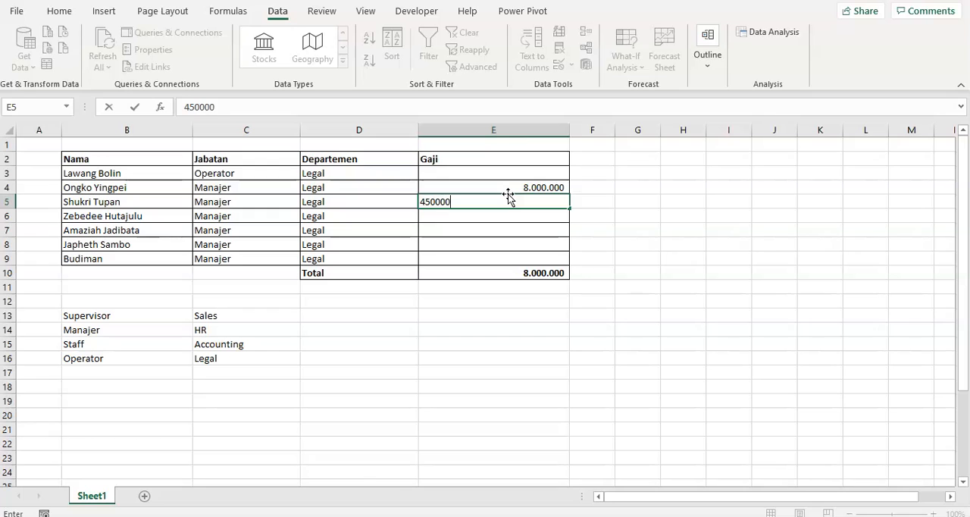
key(Return)
drag(508, 192, 508, 197)
key(Delete)
key(Up)
key(Down)
key(Down)
key(Down)
key(Down)
key(Down)
key(Down)
key(Down)
key(Left)
key(Right)
key(Right)
key(Left)
key(Left)
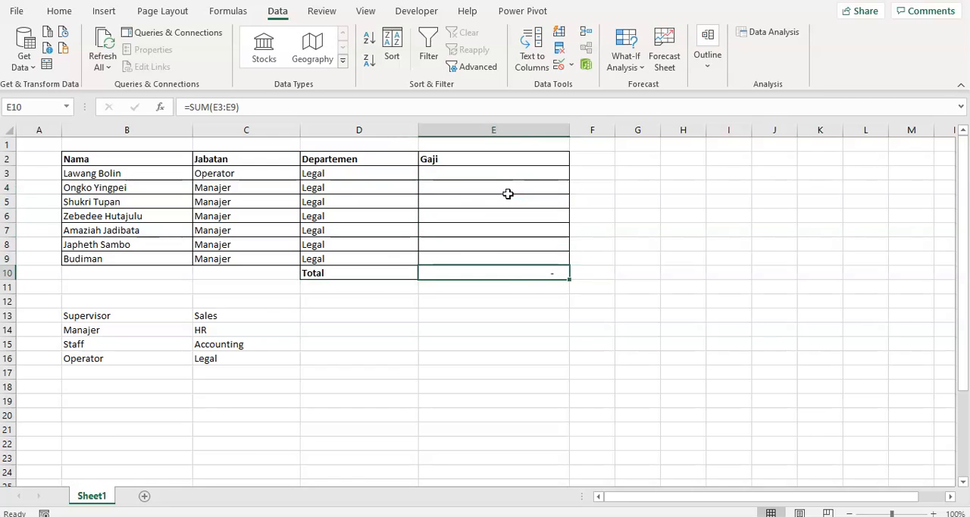
key(Right)
key(Up)
key(Up)
key(Up)
key(Up)
key(Down)
key(Down)
key(Down)
key(Down)
key(Up)
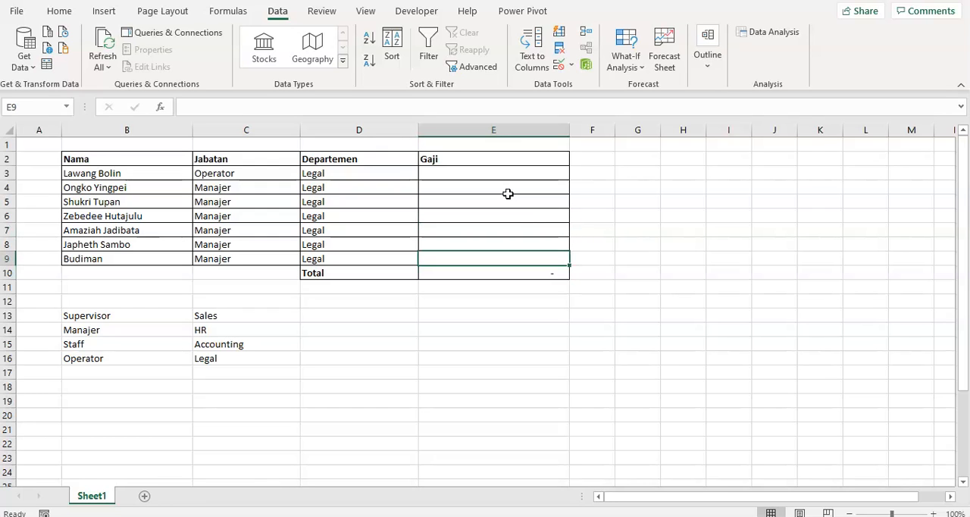
key(ctrl+shift+Up)
key(shift+Down)
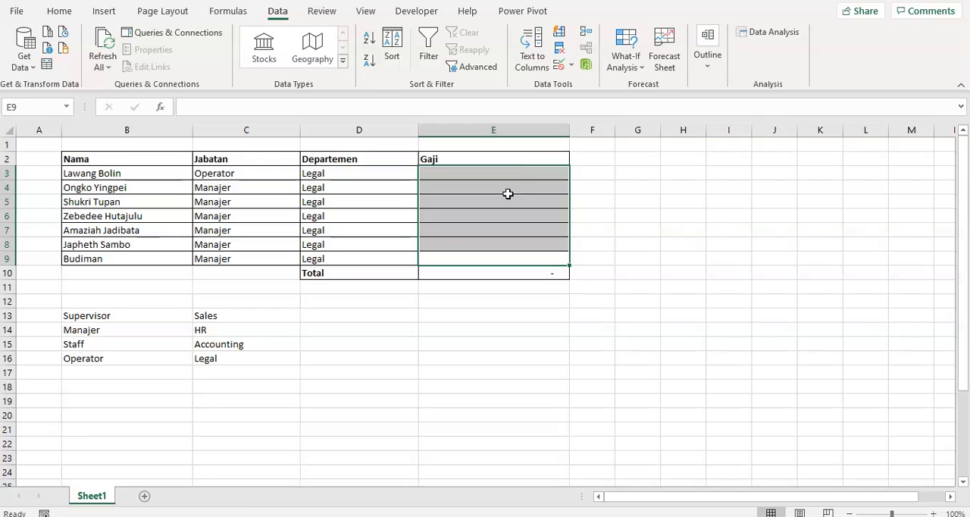
key(ctrl+Up)
key(Down)
key(Down)
key(ctrl+Down)
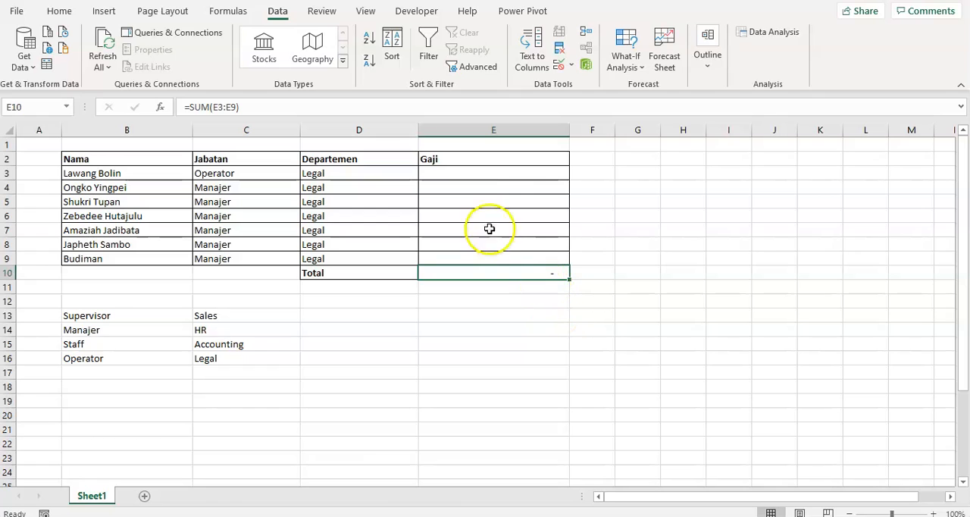
- Inspect the Total formula in E10 and leave the cell without editing it
click(503, 177)
click(501, 213)
click(502, 241)
click(506, 273)
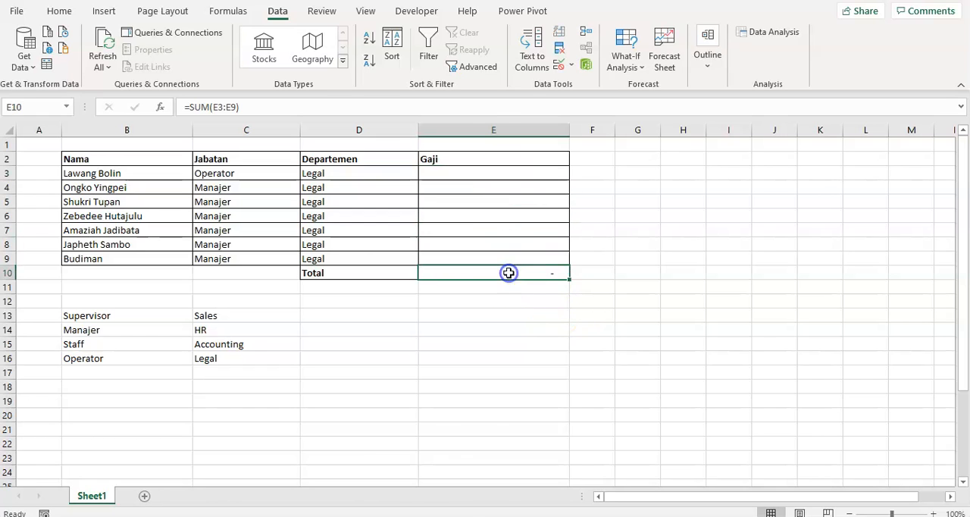
key(F2)
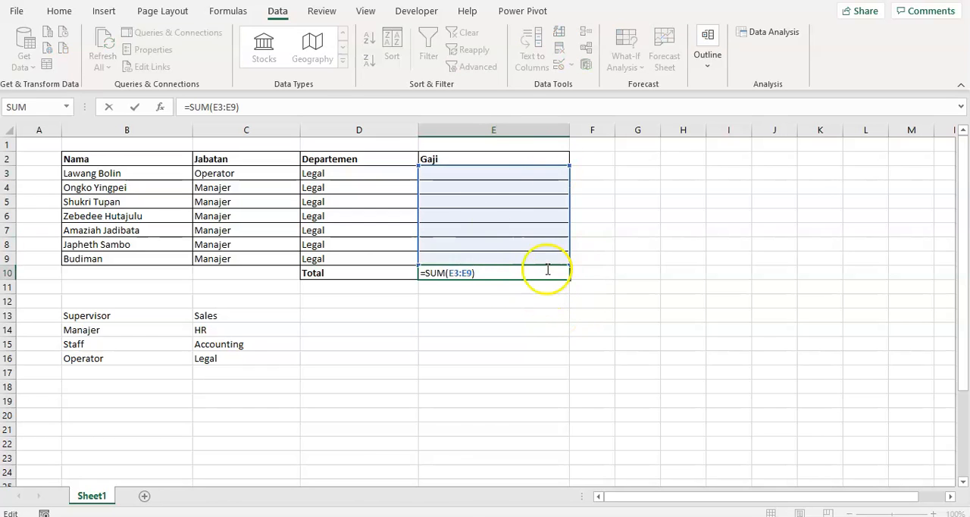
key(Escape)
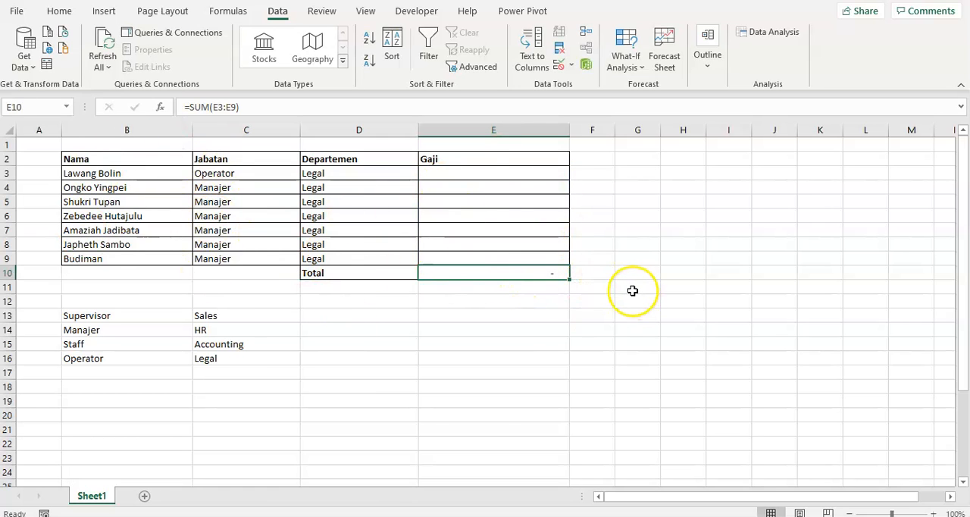
click(513, 315)
click(514, 277)
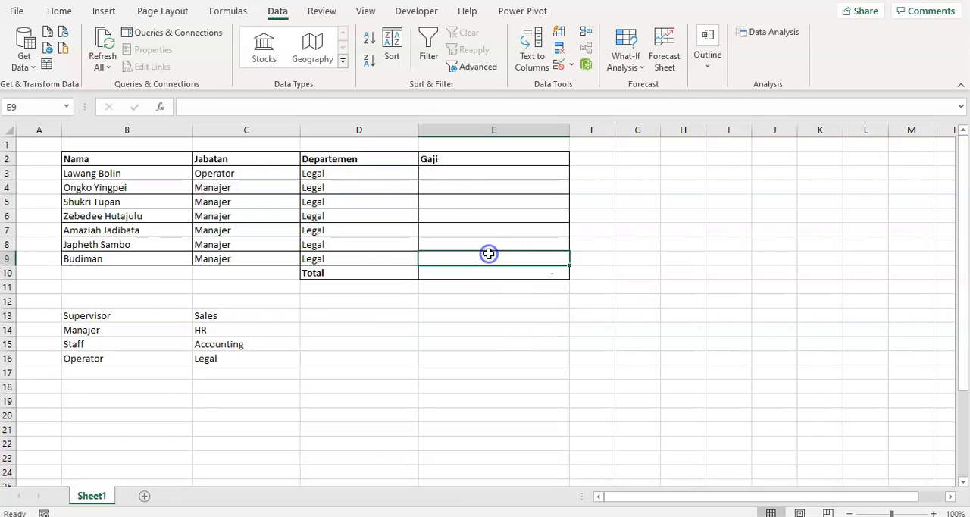
- Open Data Validation for the Gaji cells E3:E9 and set the allowed type to Custom
click(472, 176)
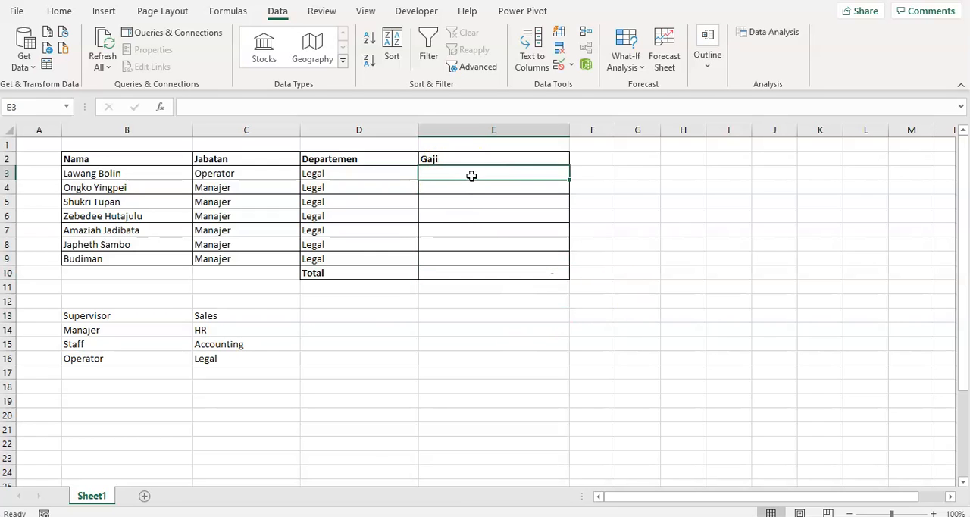
shift+click(549, 254)
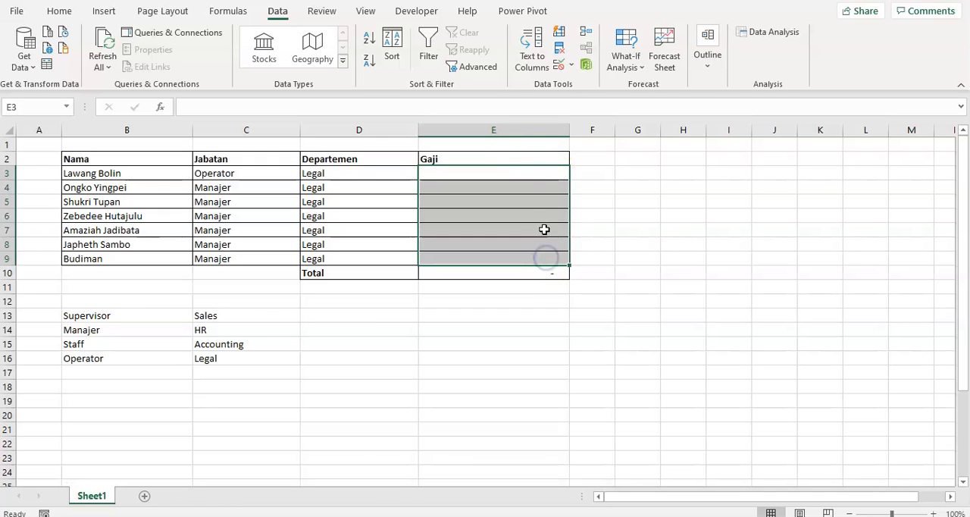
click(569, 65)
click(577, 82)
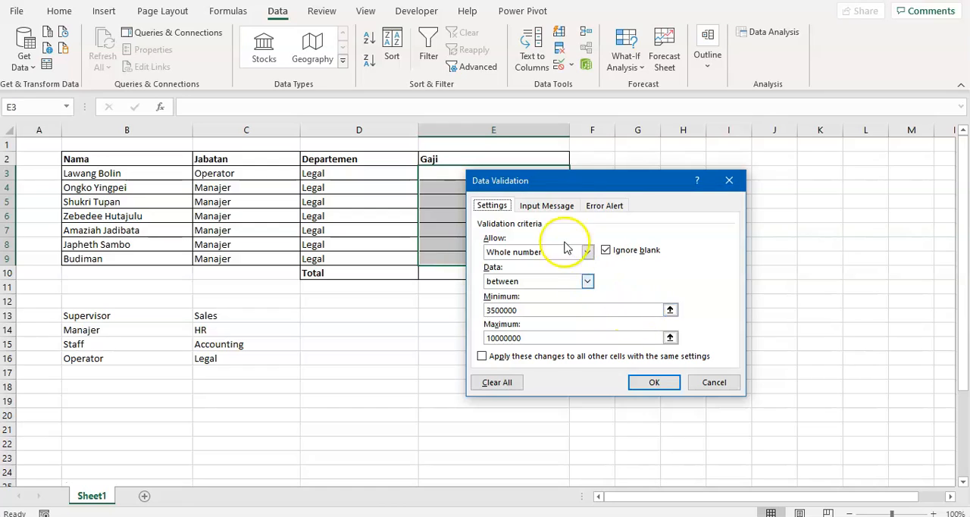
click(553, 253)
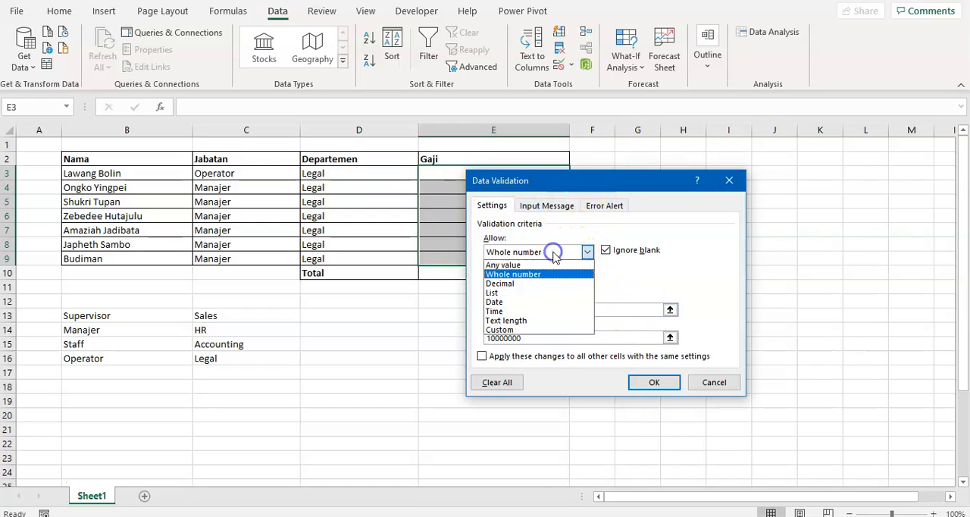
click(527, 329)
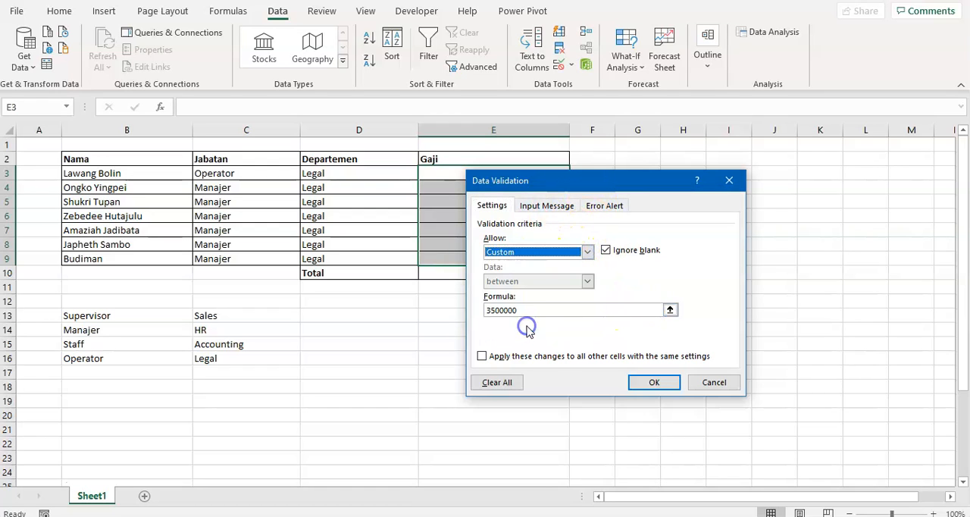
- Set the custom validation formula to =sum(E3:E9)<=50000000
click(669, 310)
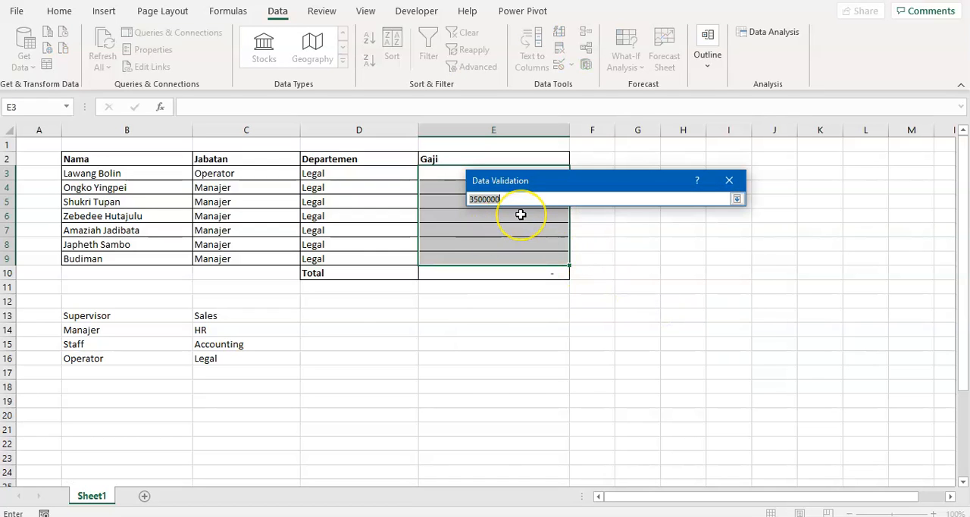
text(=sum)
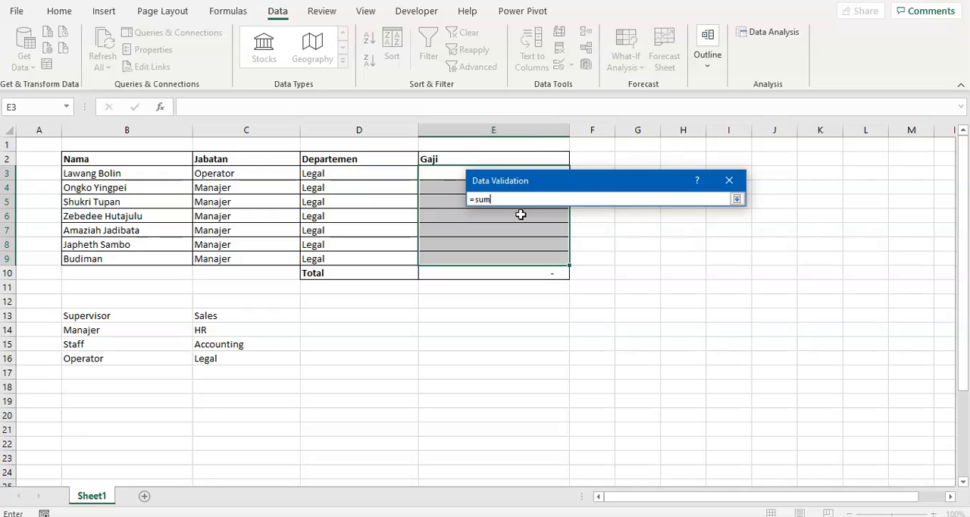
text(()
drag(433, 173, 444, 261)
text()<=50000000)
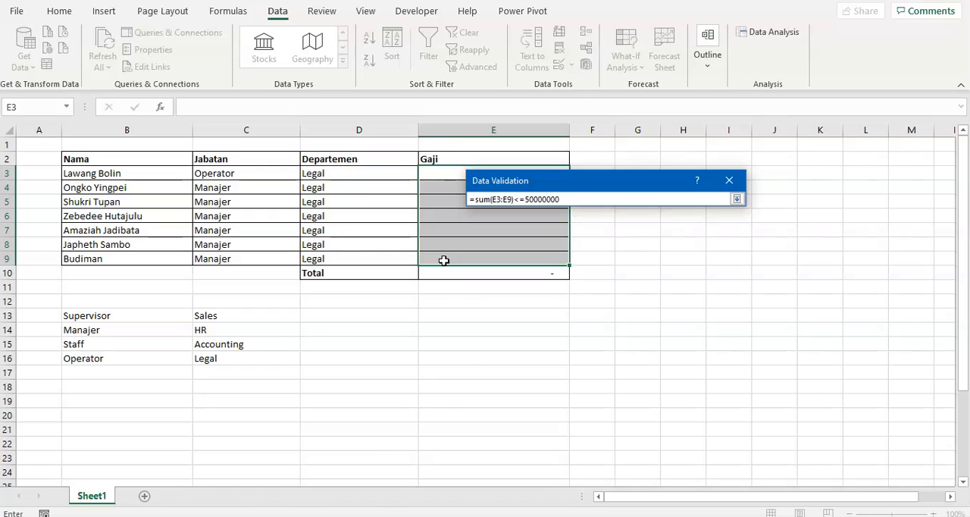
key(Return)
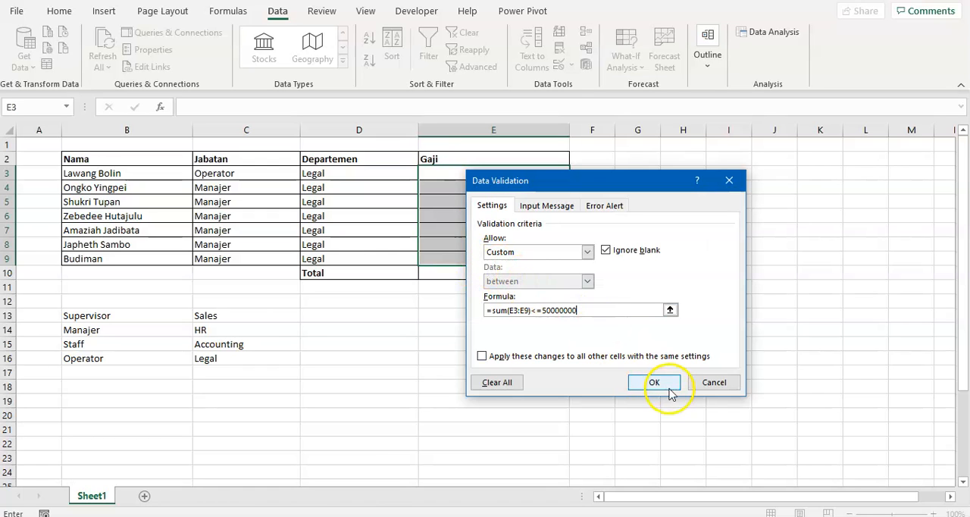
- Make the formula's range absolute as $E$3:$E$9 and apply the validation
click(512, 309)
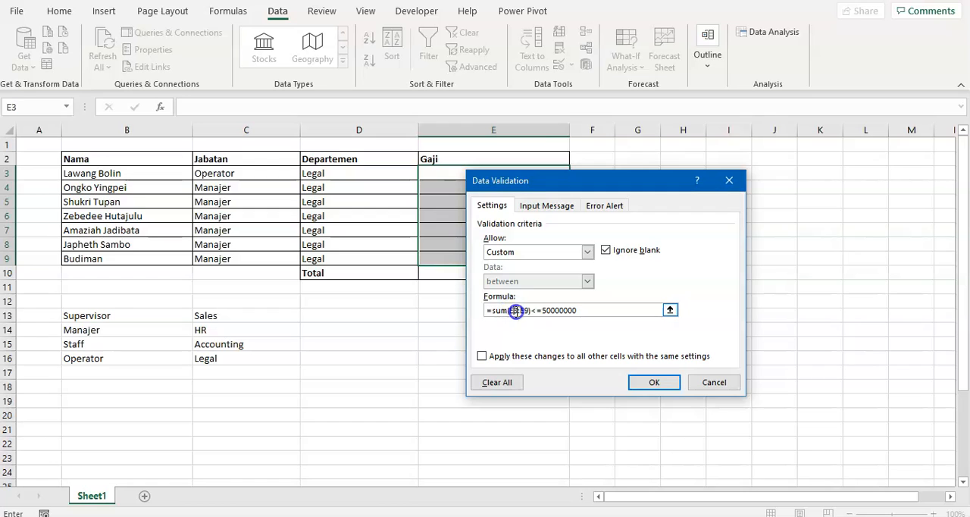
key(F4)
click(533, 310)
key(F4)
click(651, 382)
- Check the custom validation formula in E6 and E9, closing the dialog without changes each time
click(528, 361)
click(495, 268)
click(497, 246)
click(496, 217)
click(496, 179)
click(513, 215)
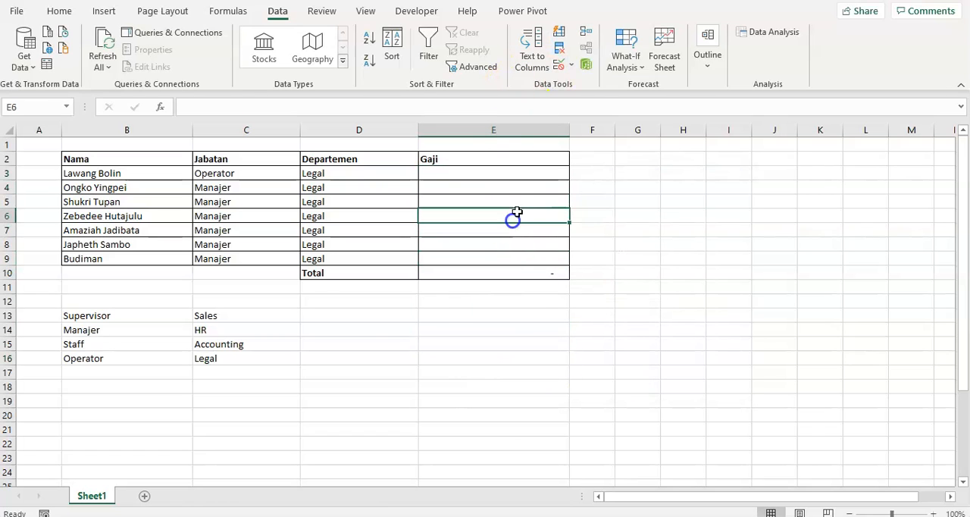
click(559, 67)
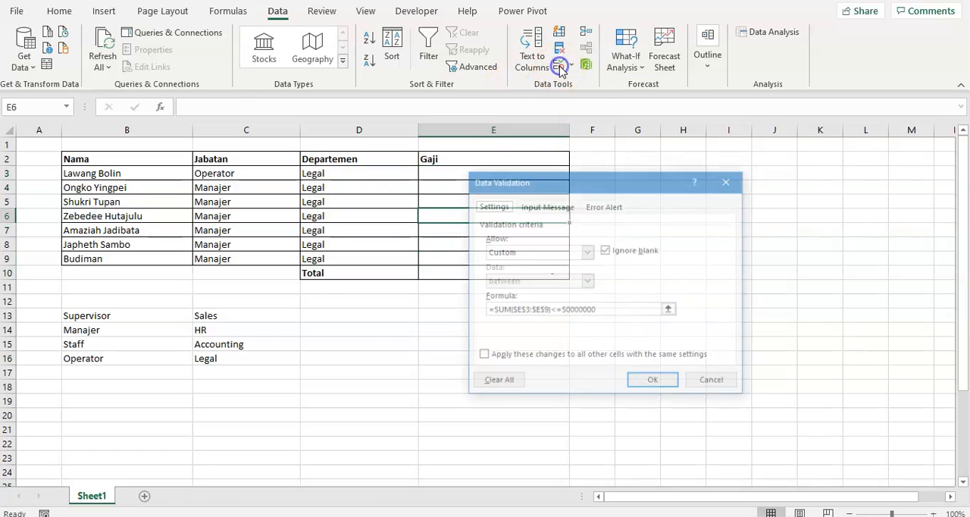
click(708, 380)
click(462, 257)
click(559, 67)
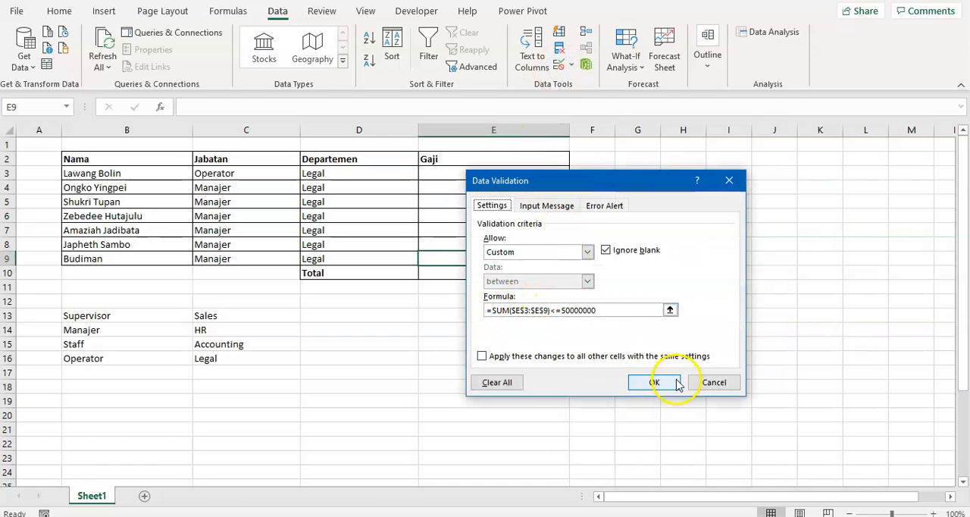
click(706, 382)
click(538, 372)
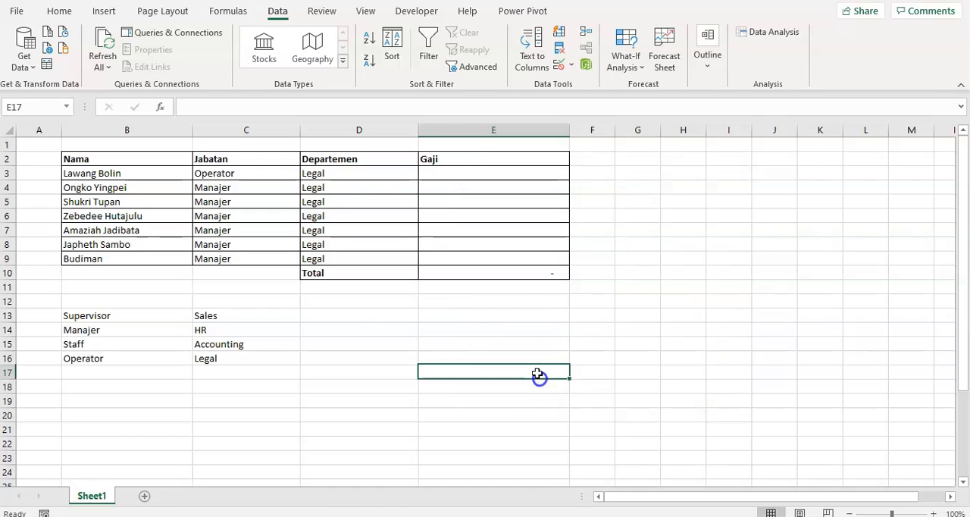
- Enter 10000000 as the Gaji in E3
click(481, 173)
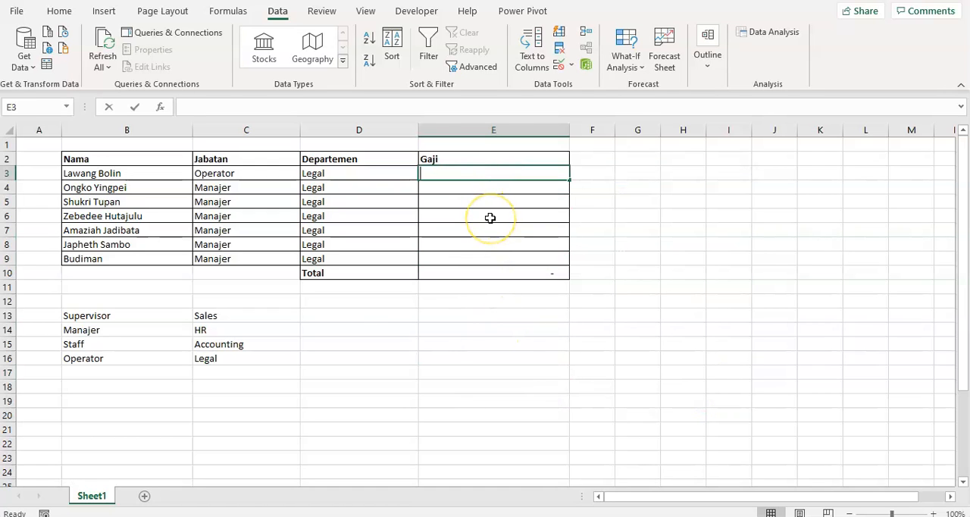
text(10000000)
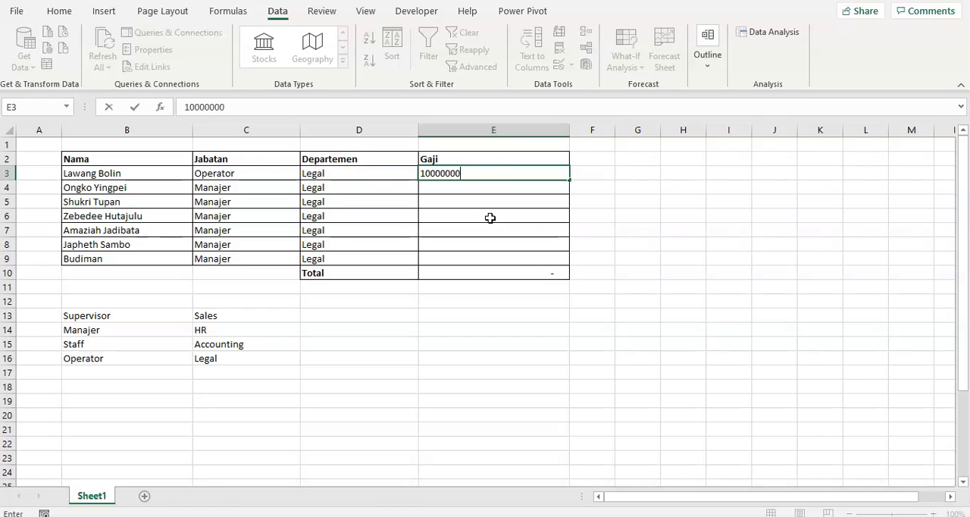
key(Return)
- Copy the Gaji from E3 into E4:E6
key(Up)
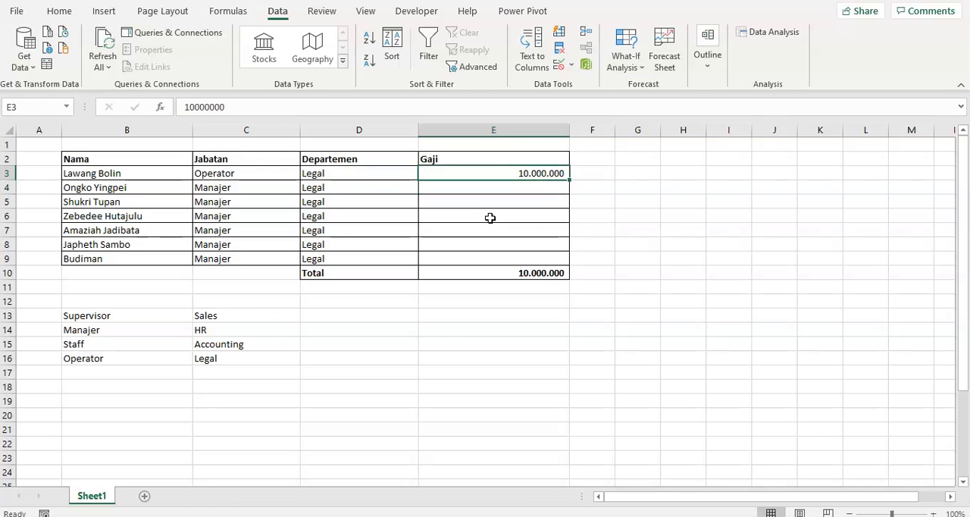
key(ctrl+c)
key(Down)
key(shift+Down)
key(shift+Down)
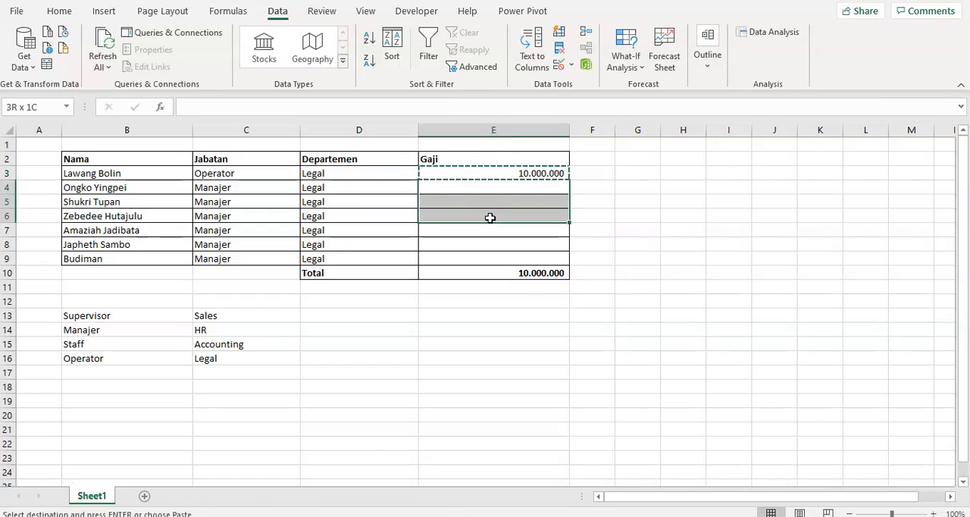
key(ctrl+v)
click(489, 217)
- Enter 5000000 as the Gaji in E7
key(Down)
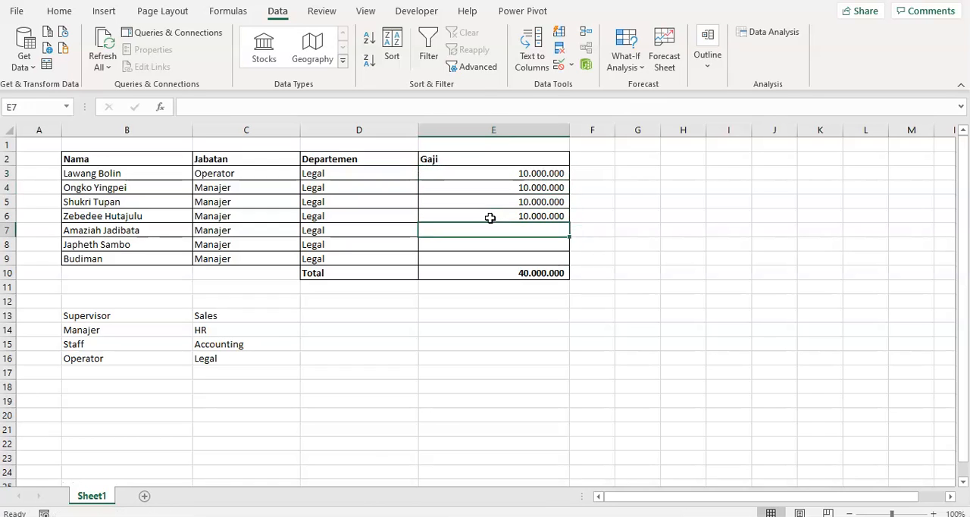
text(5.000.)
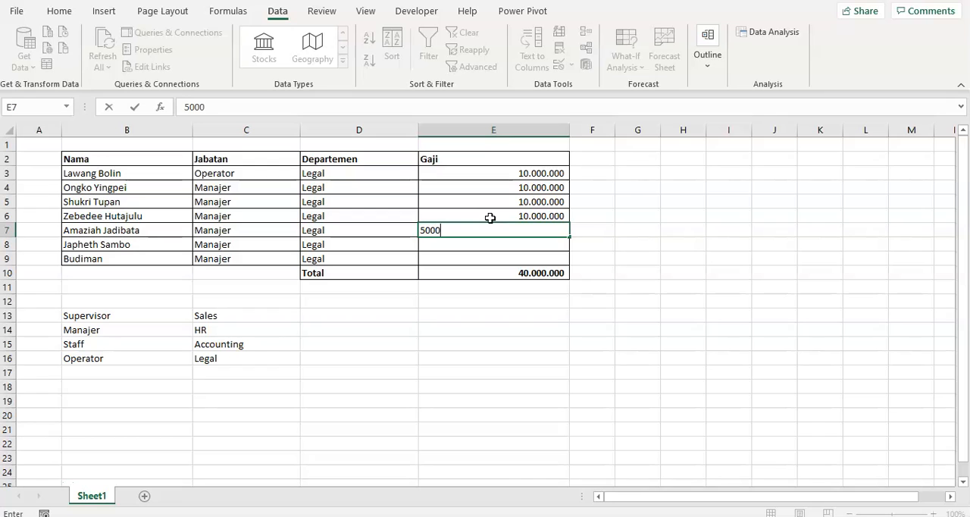
text(0000)
key(Return)
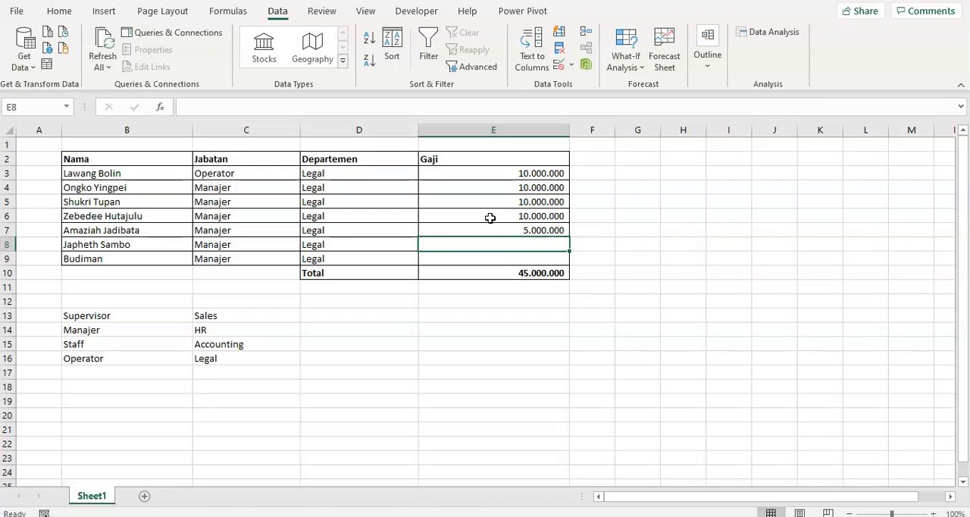
text(5.0)
text(00.000)
- Enter 5000000 as the Gaji in E8
key(Return)
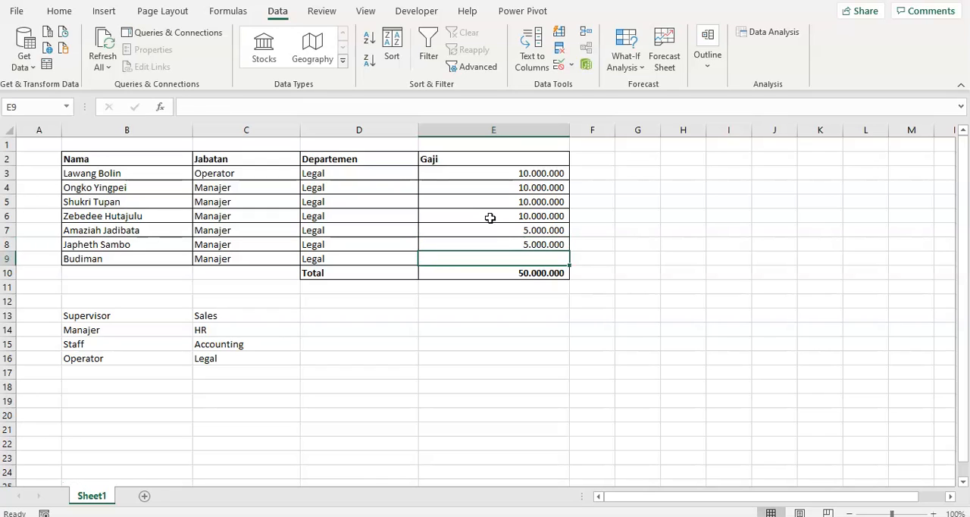
- Try to enter 1000000 as the Gaji in E9, then discard the entry
text(1000000)
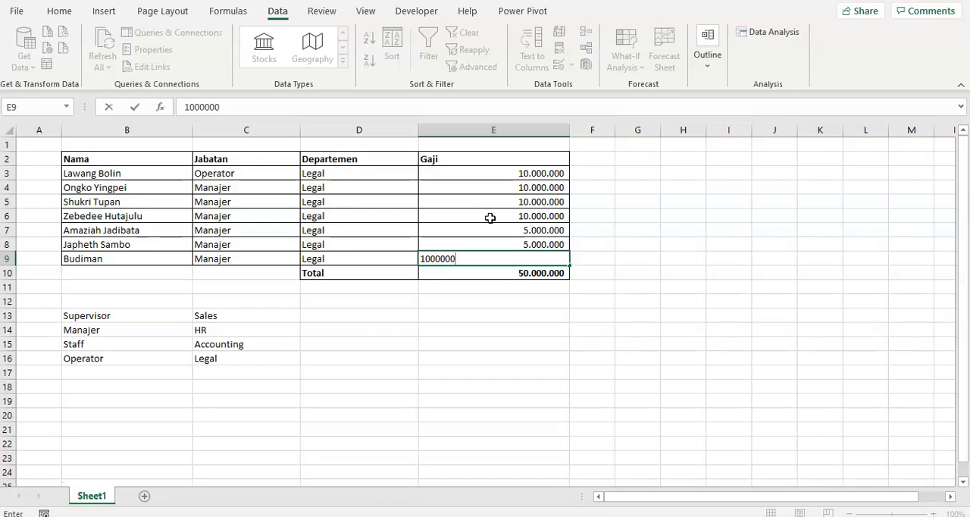
key(BackSpace)
key(BackSpace)
key(BackSpace)
text(00000)
key(Return)
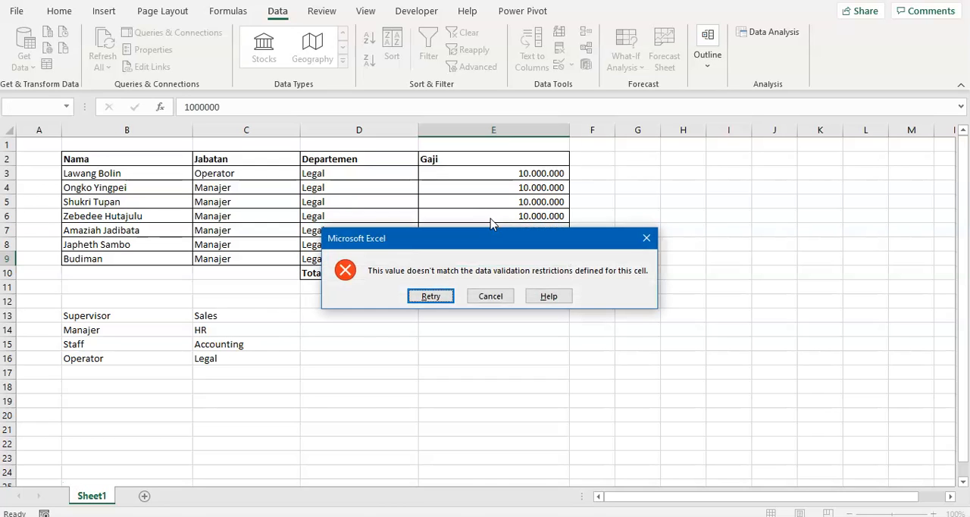
key(Return)
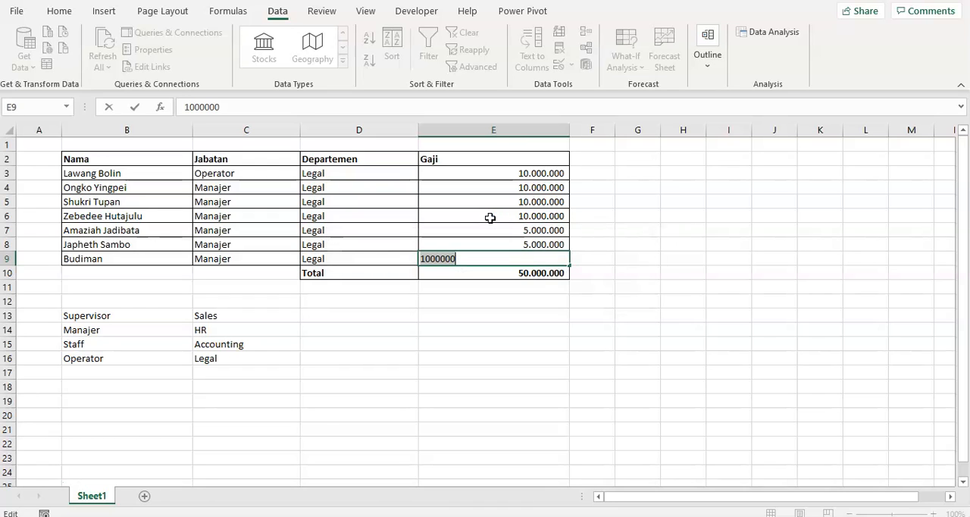
key(BackSpace)
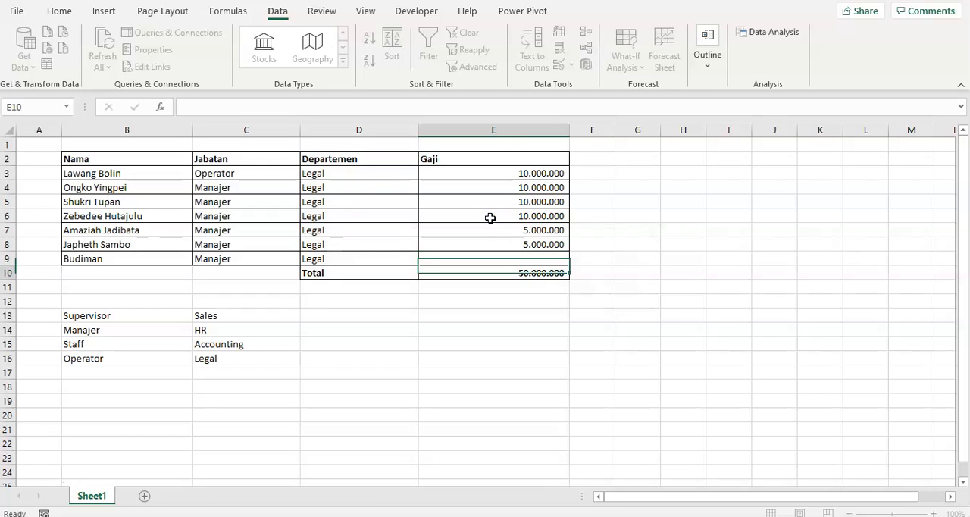
key(Escape)
- Change the Gaji in E8 to 4500000
key(Up)
text(4500)
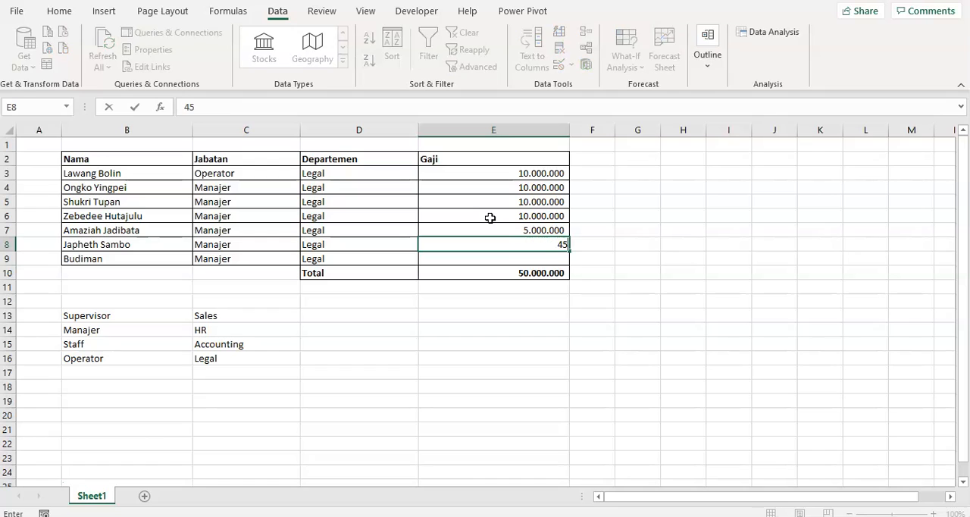
key(BackSpace)
key(BackSpace)
text(500000)
key(Return)
- Enter 500000 as the Gaji in E9
text(5000)
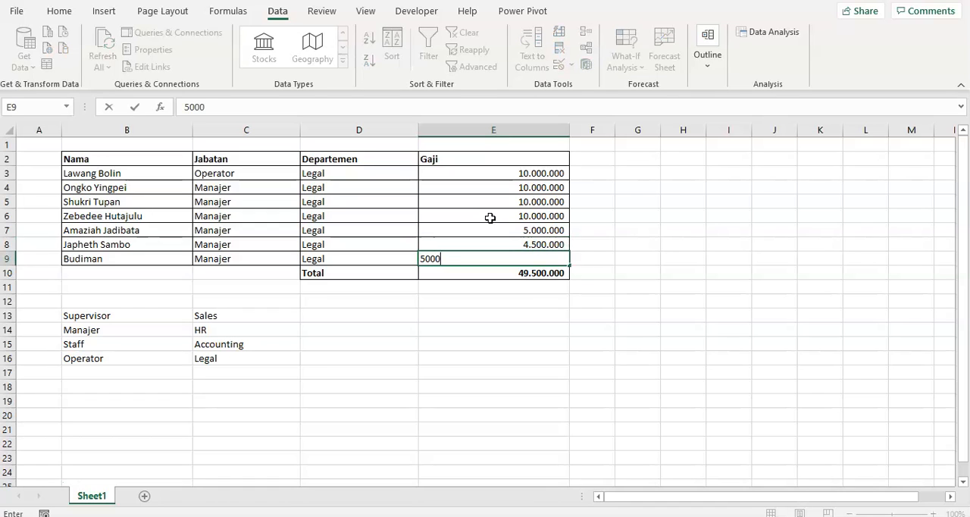
text(00)
key(Return)
- Try to replace the Gaji in E9 with 501000, then cancel the entry
key(Up)
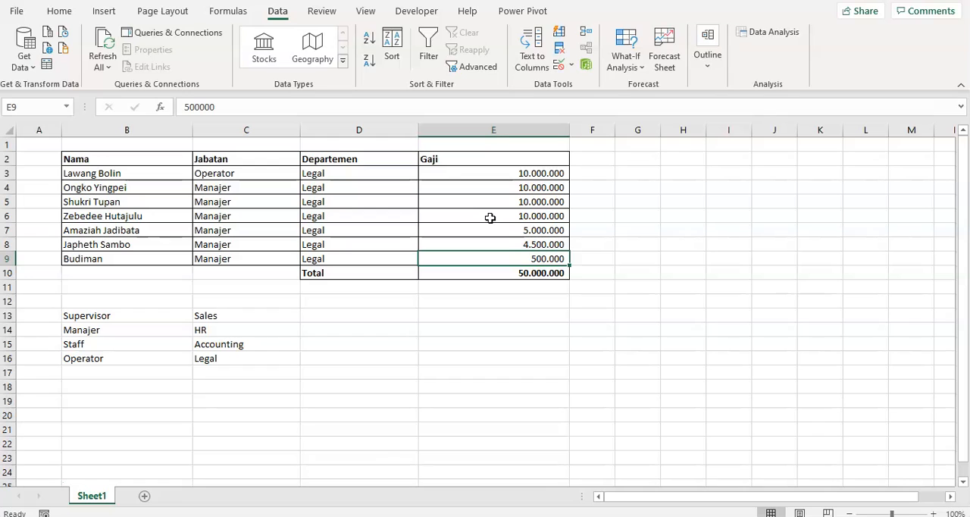
text(551000)
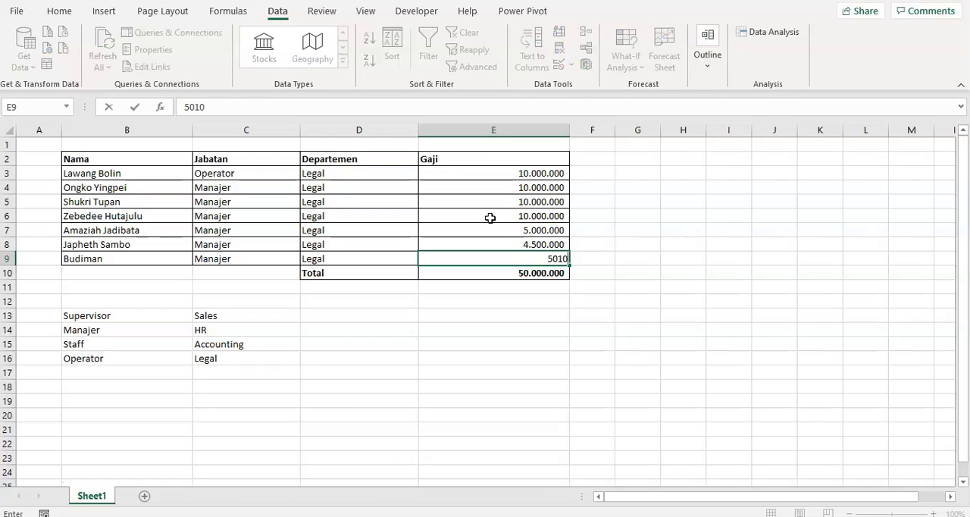
key(Return)
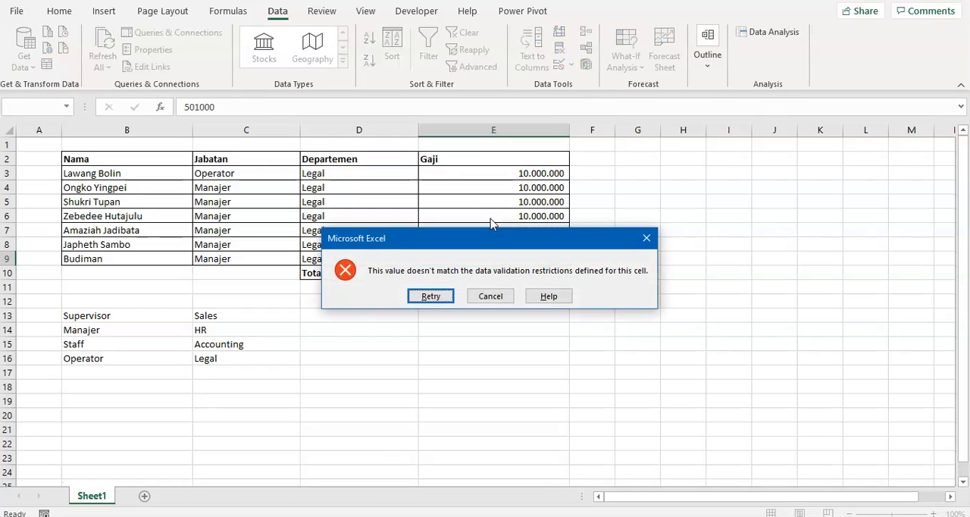
key(Return)
key(Return)
key(Escape)
- Review the employee table from Nama to Total and the individual Gaji entries in column E
click(501, 341)
click(121, 225)
click(107, 178)
drag(109, 157, 537, 277)
click(526, 316)
click(519, 245)
click(526, 228)
click(518, 173)
click(526, 216)
- Look through the validation criteria types offered for the total in E10, leaving the settings unchanged
click(542, 273)
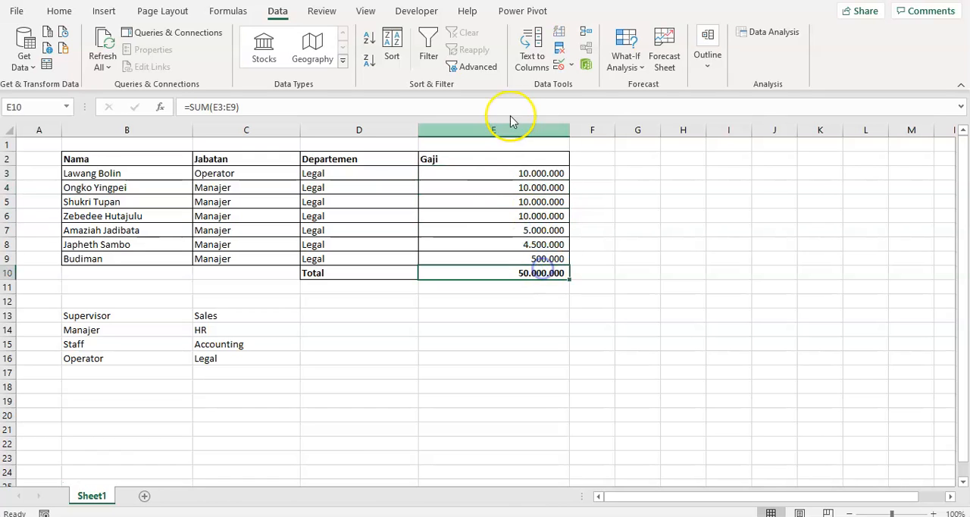
click(561, 64)
click(540, 252)
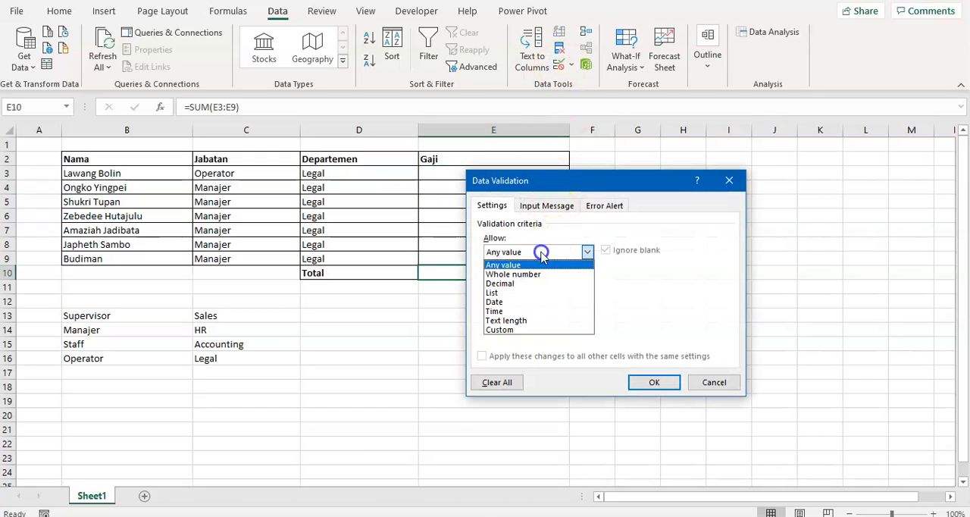
click(714, 381)
click(453, 329)
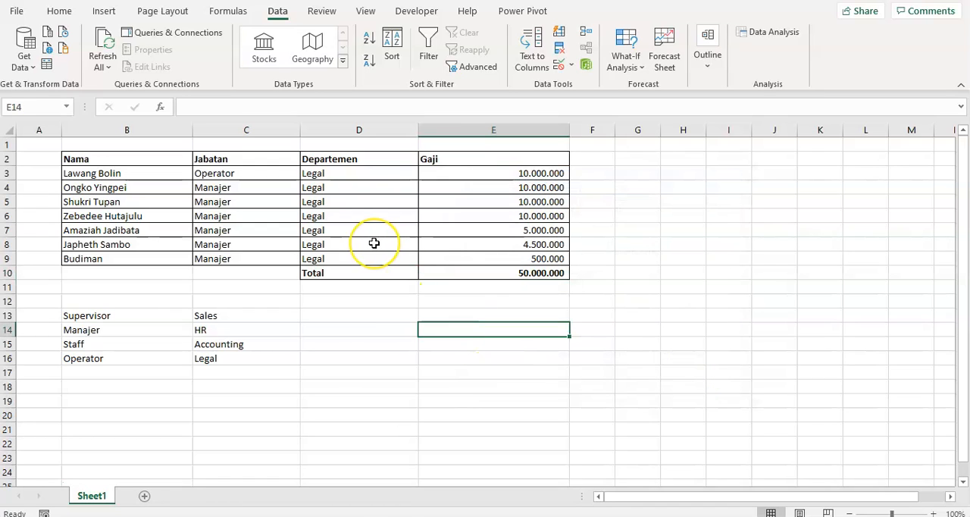